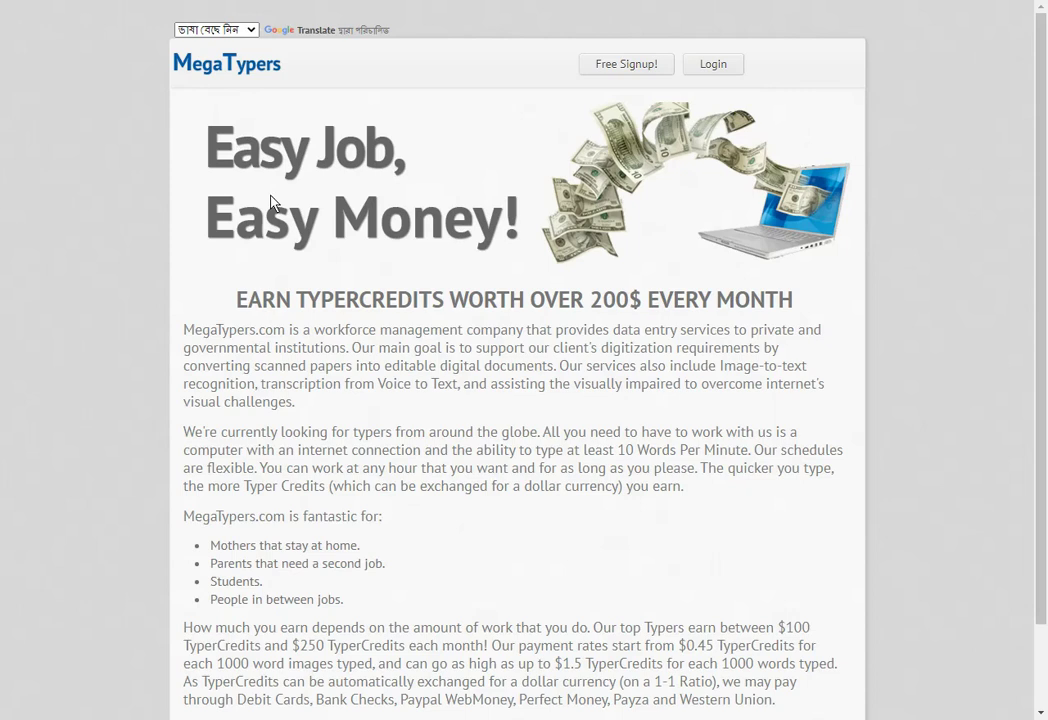
# Open the free signup registration form from the MegaTypers home page
pyautogui.scroll(-1, 175, 205)
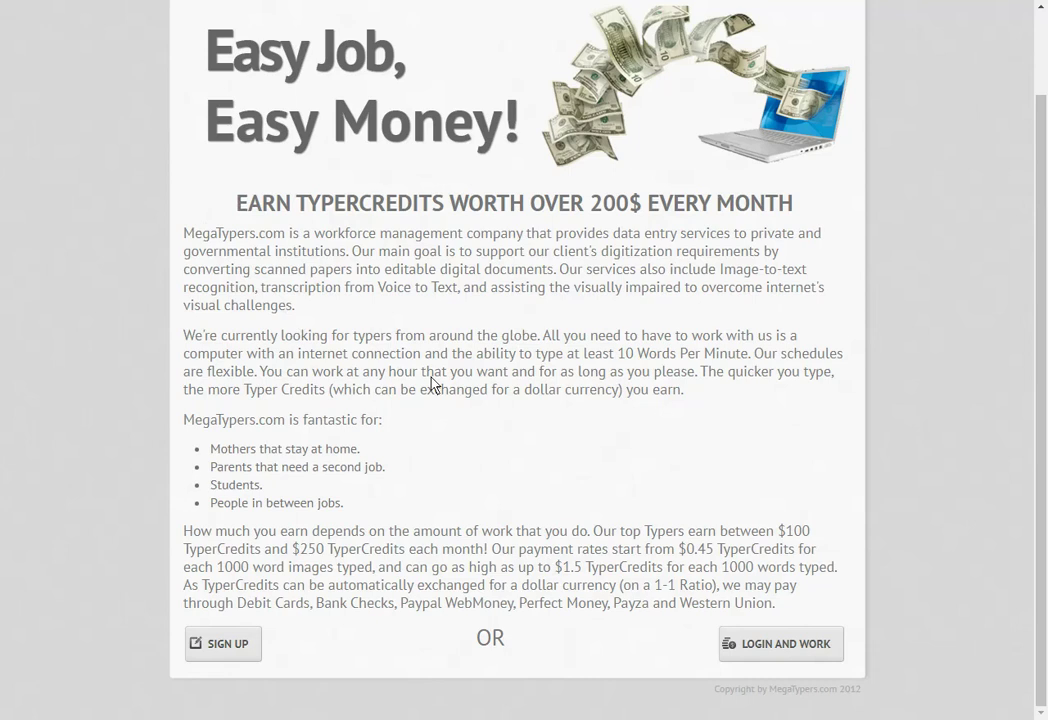
pyautogui.scroll(2, 500, 355)
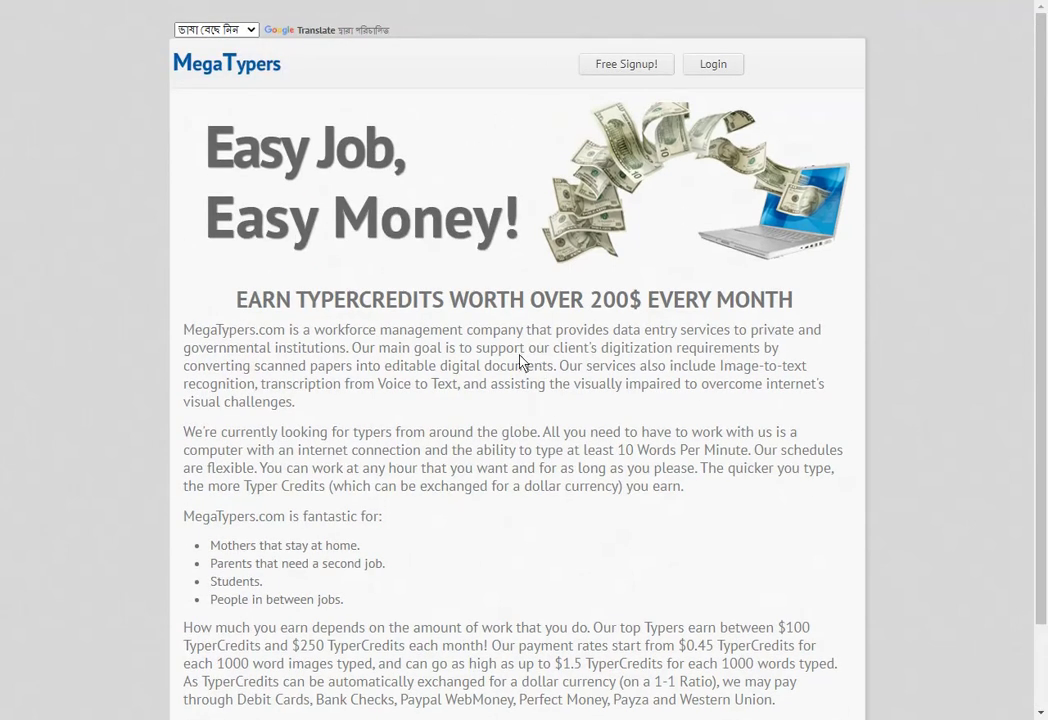
pyautogui.click(229, 31)
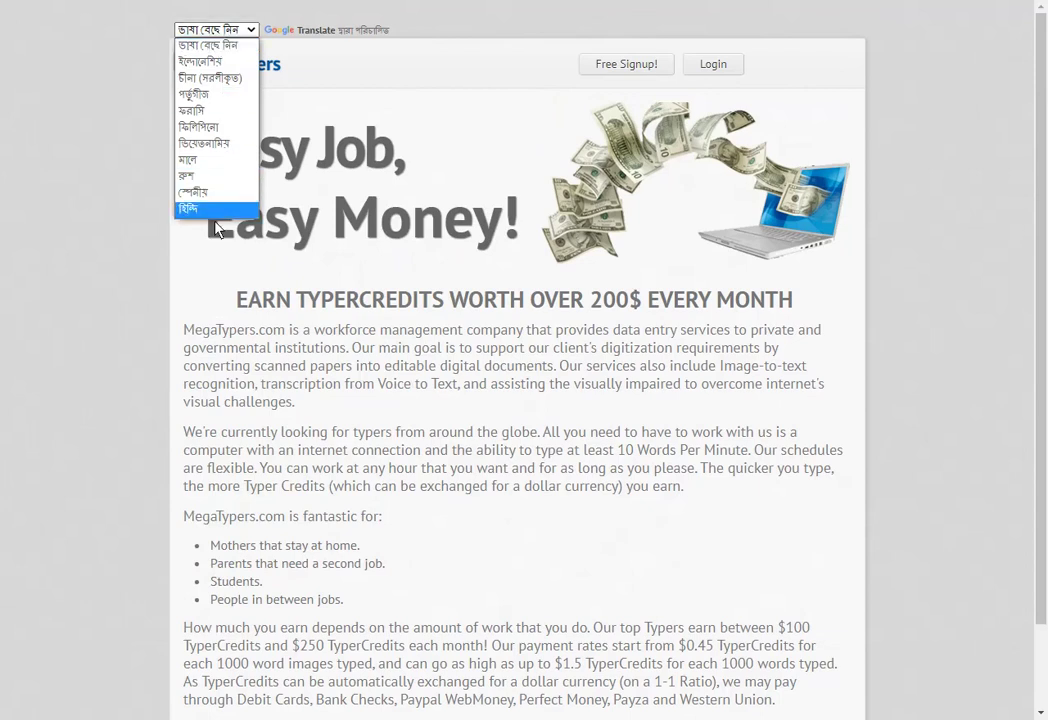
pyautogui.click(207, 50)
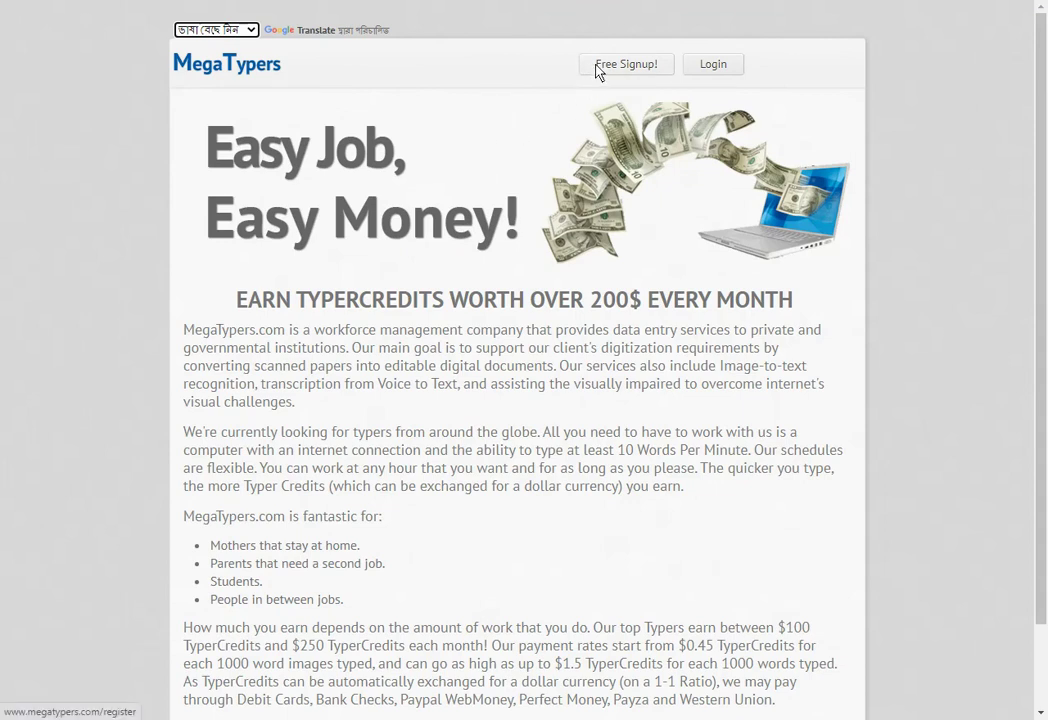
pyautogui.click(627, 66)
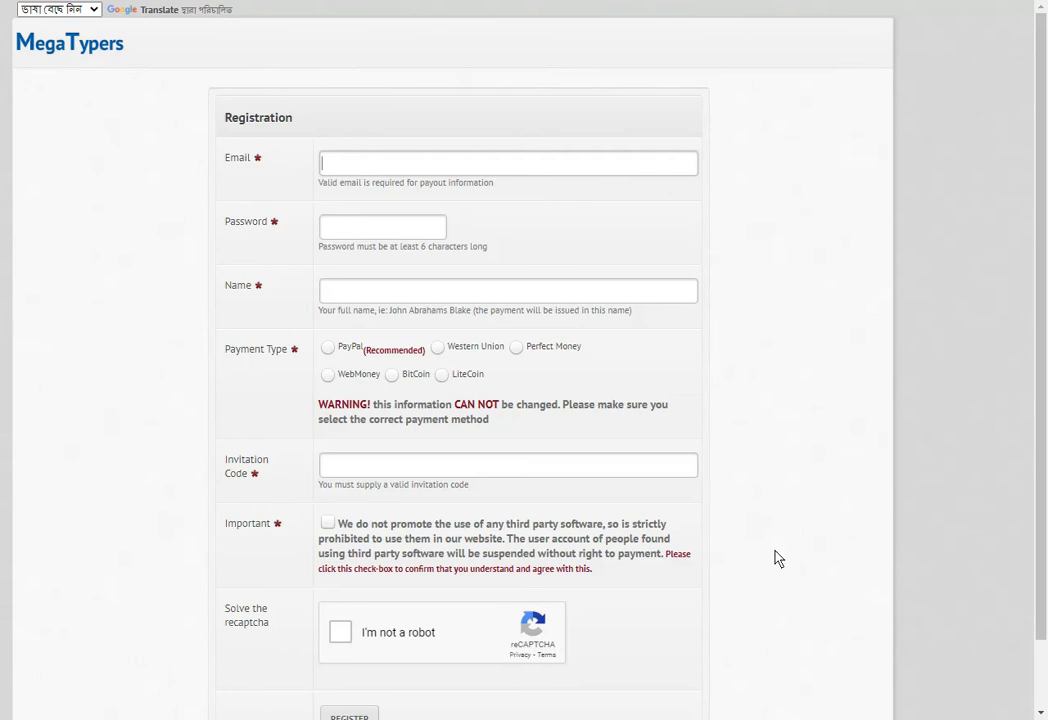
# Review the payout terms for the BitCoin, PayPal, Western Union and Perfect Money payment types on the registration form
pyautogui.scroll(-2, 433, 339)
pyautogui.scroll(2, 578, 362)
pyautogui.click(392, 379)
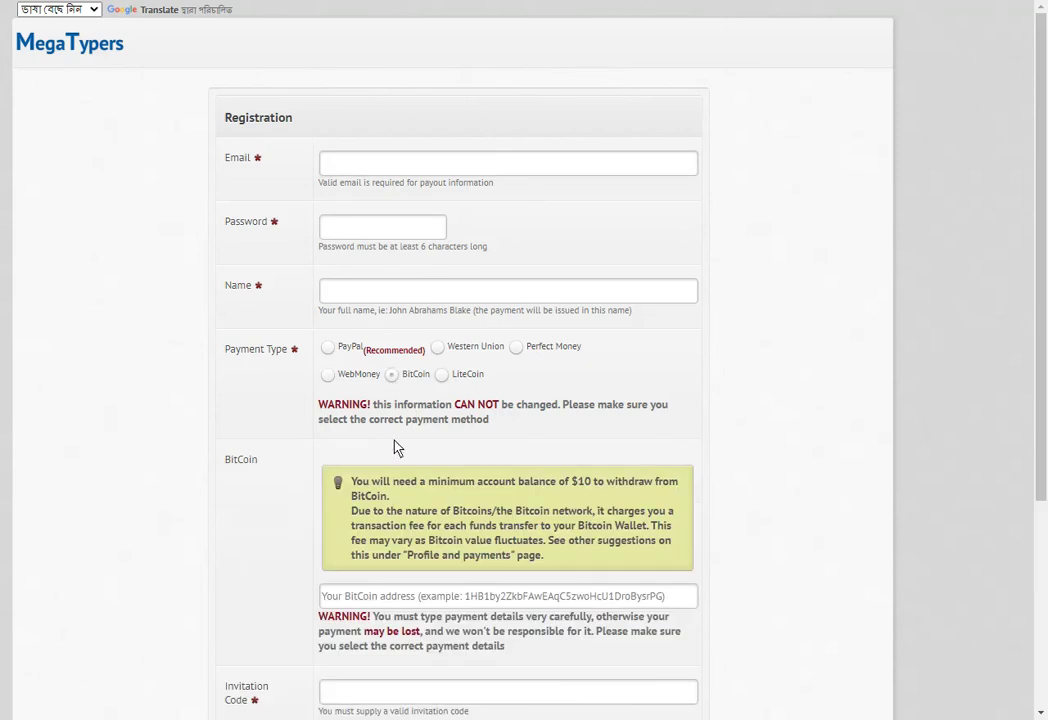
pyautogui.scroll(-2, 347, 466)
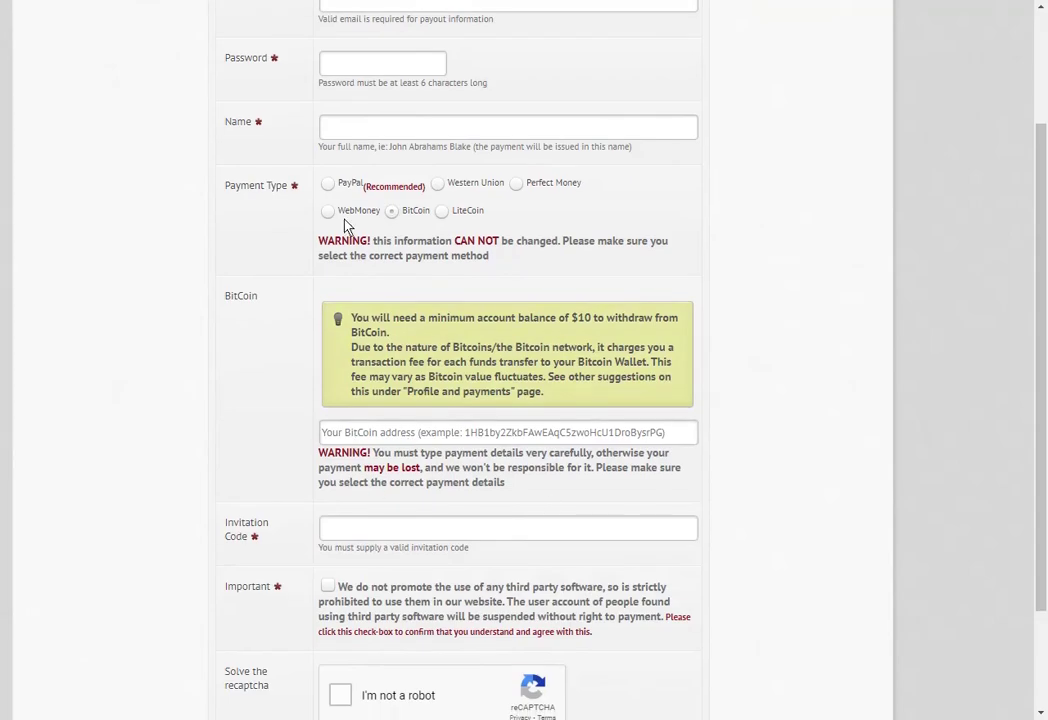
pyautogui.click(326, 186)
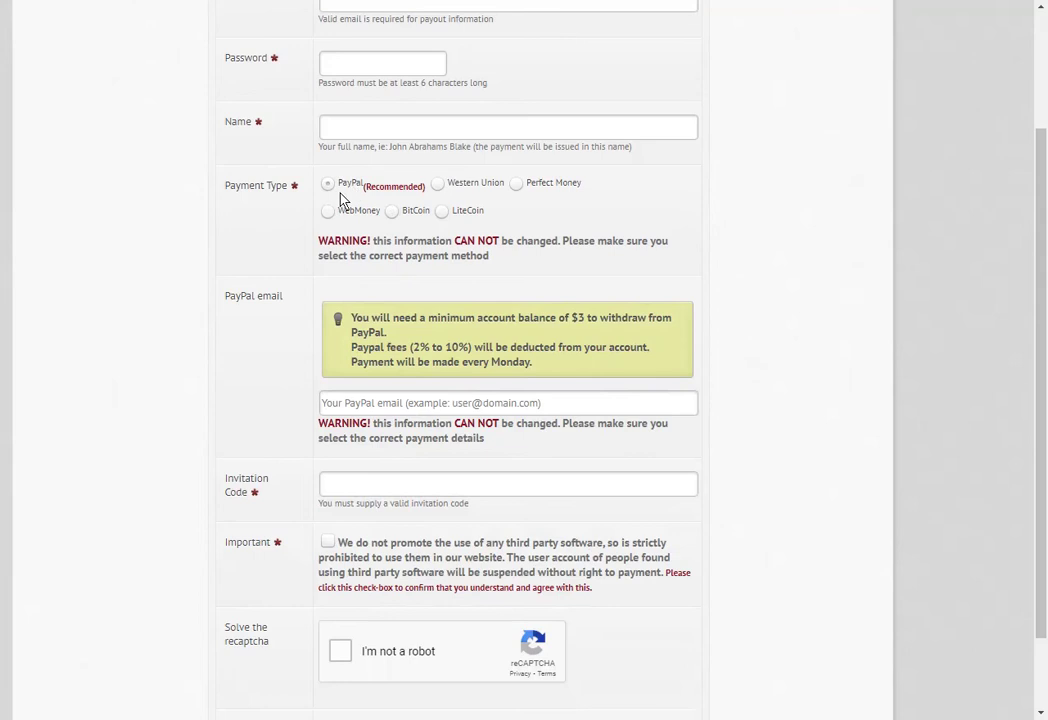
pyautogui.click(437, 184)
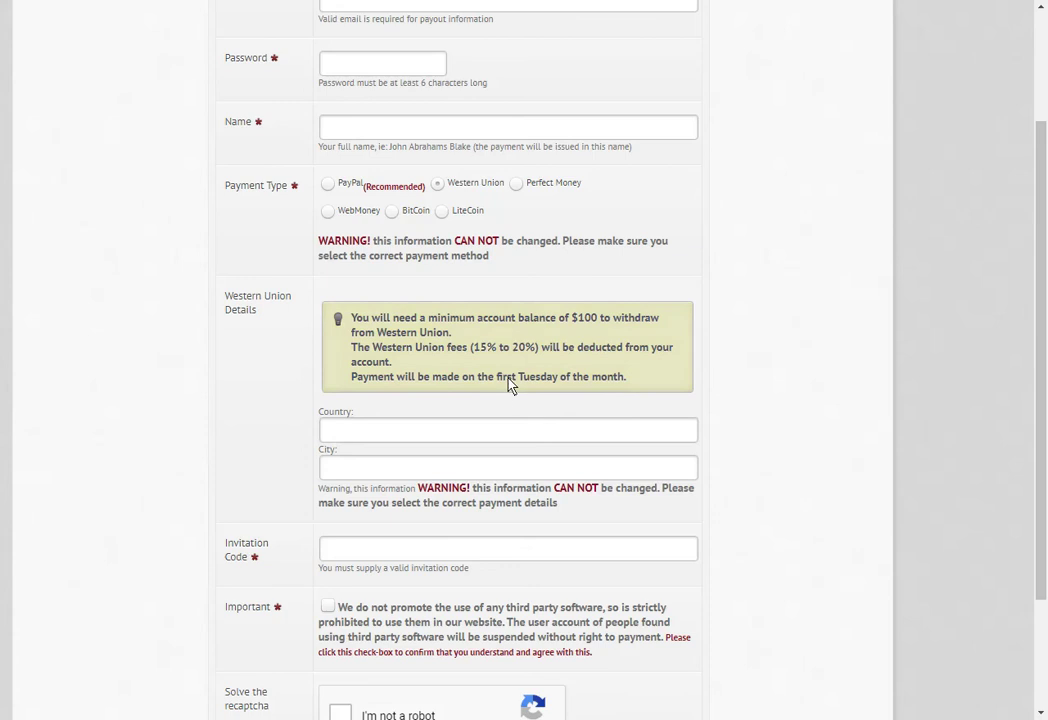
pyautogui.click(516, 185)
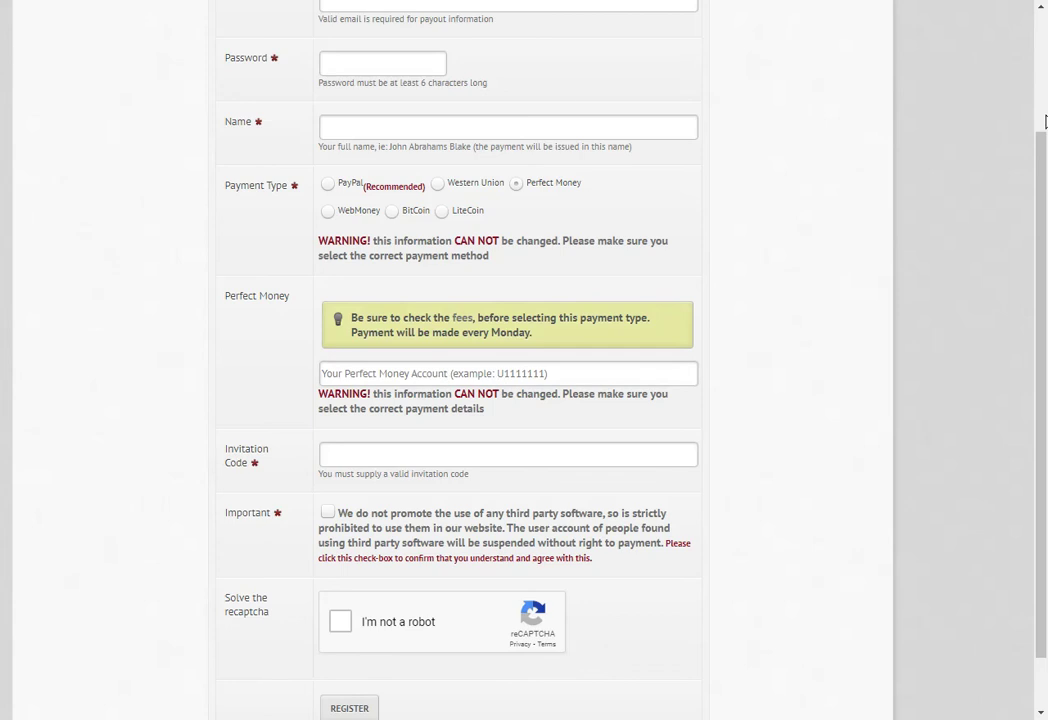
# Recheck the PayPal and BitCoin payout terms, and read those for WebMoney and LiteCoin
pyautogui.click(338, 193)
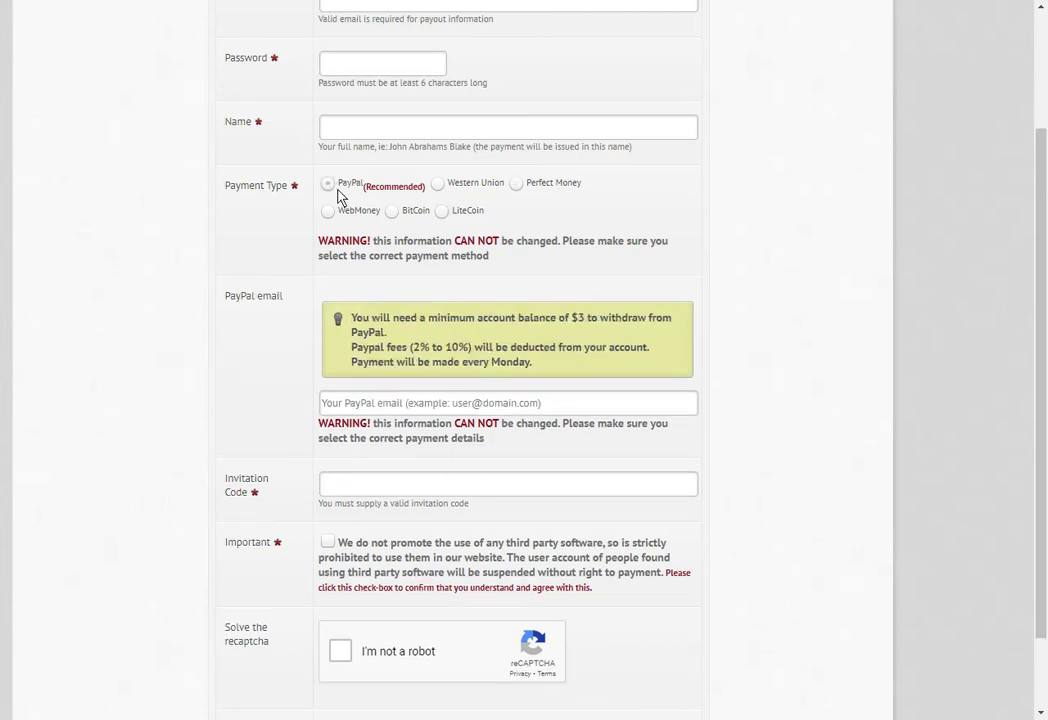
pyautogui.click(351, 217)
pyautogui.click(390, 222)
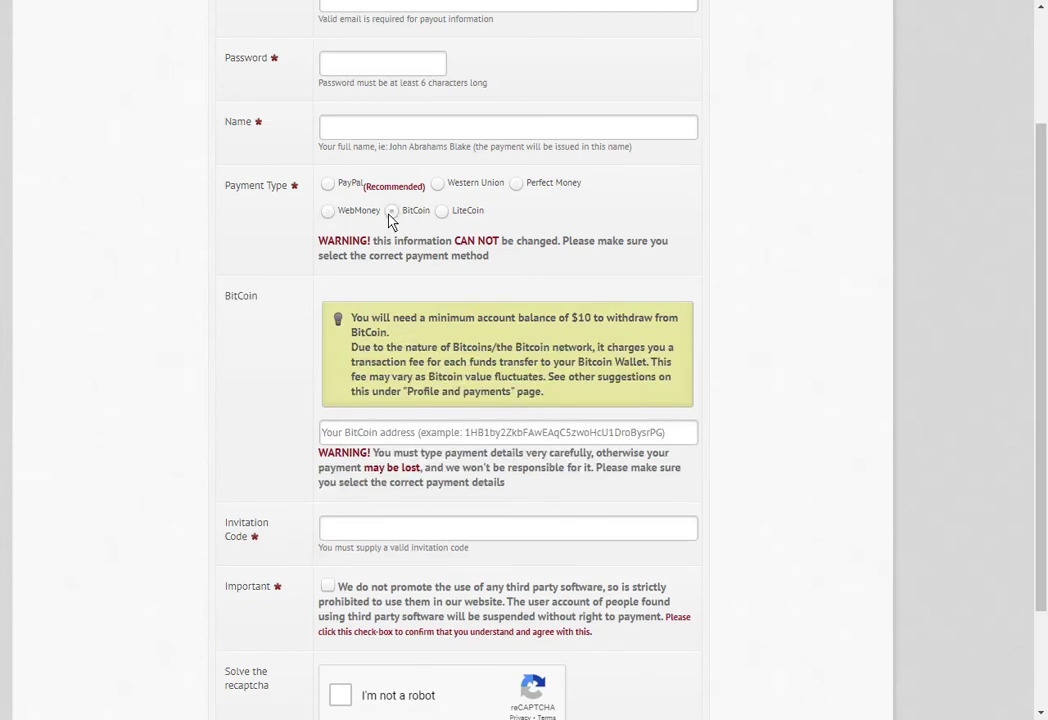
pyautogui.click(447, 214)
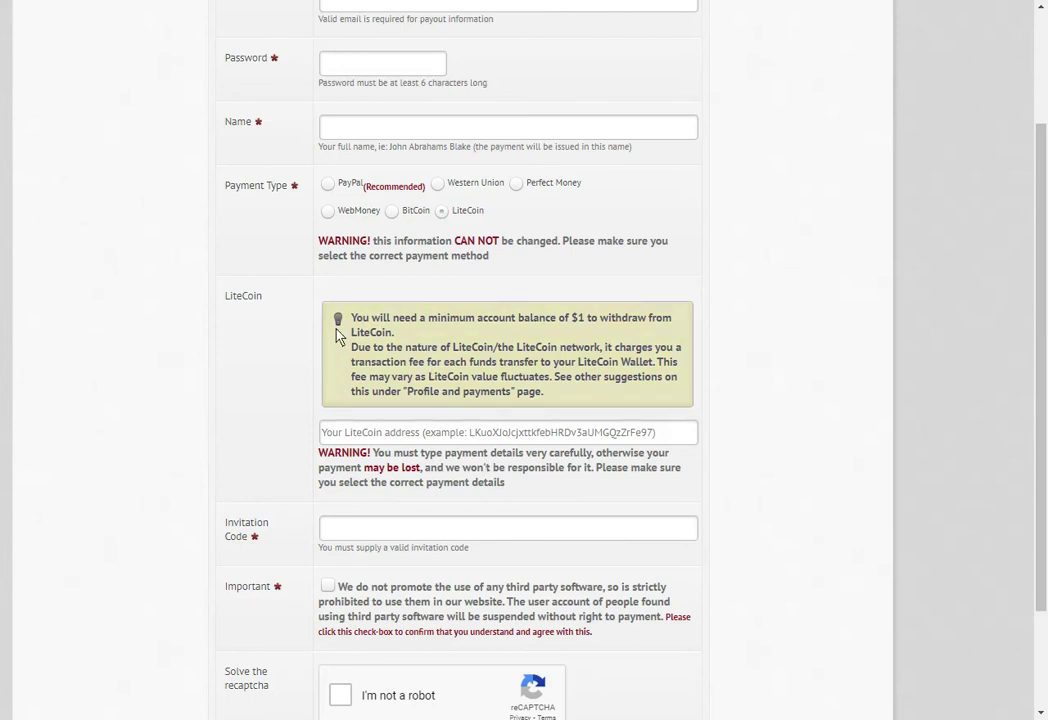
pyautogui.moveTo(337, 317); pyautogui.dragTo(565, 405)
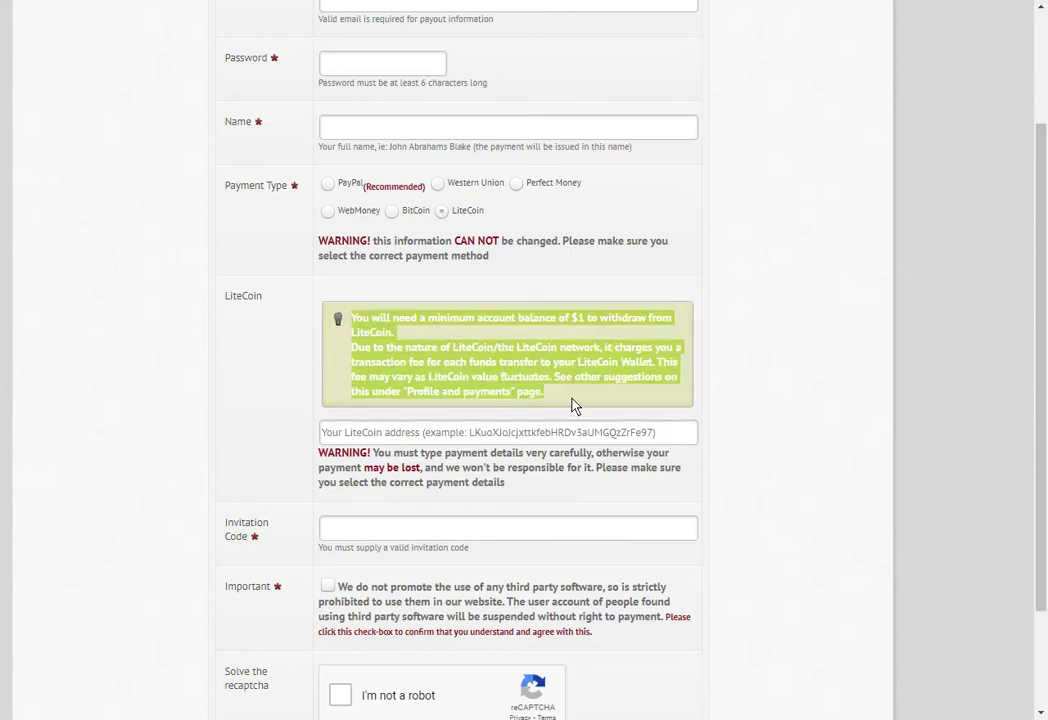
pyautogui.click(572, 402)
pyautogui.scroll(-3, 700, 420)
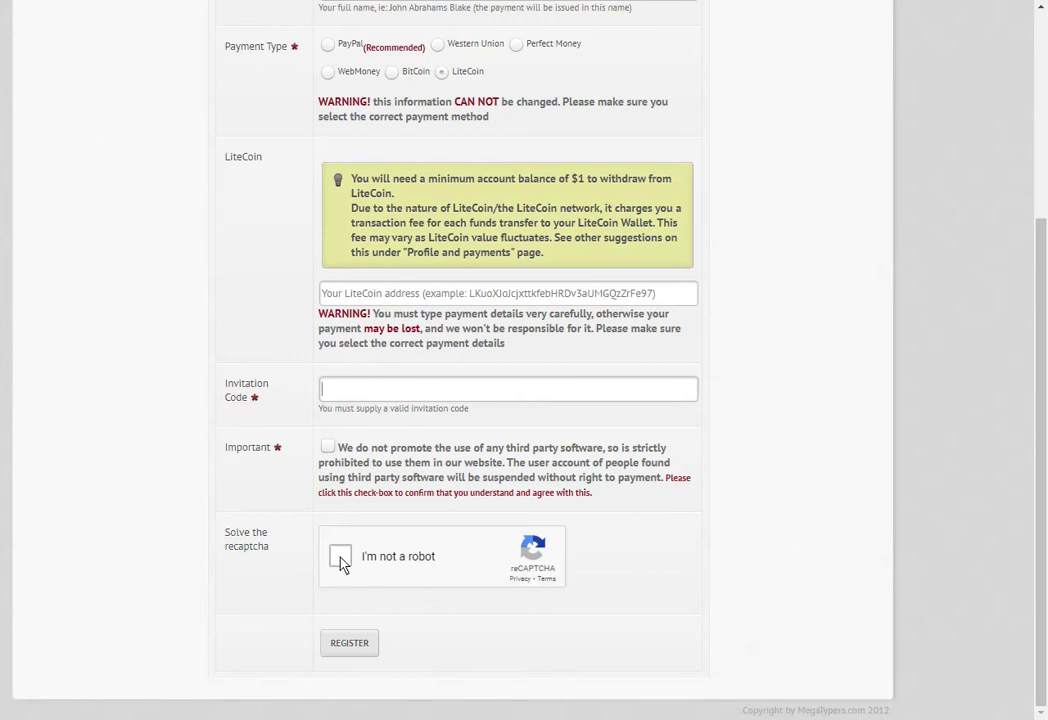
pyautogui.scroll(3, 730, 542)
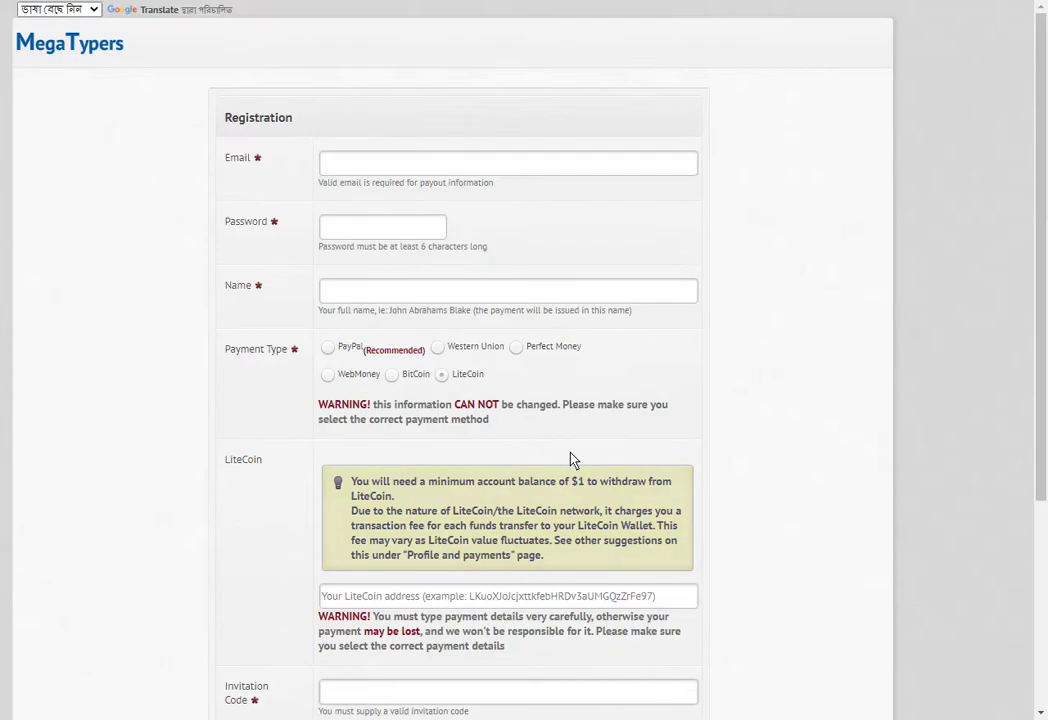
pyautogui.scroll(-3, 573, 459)
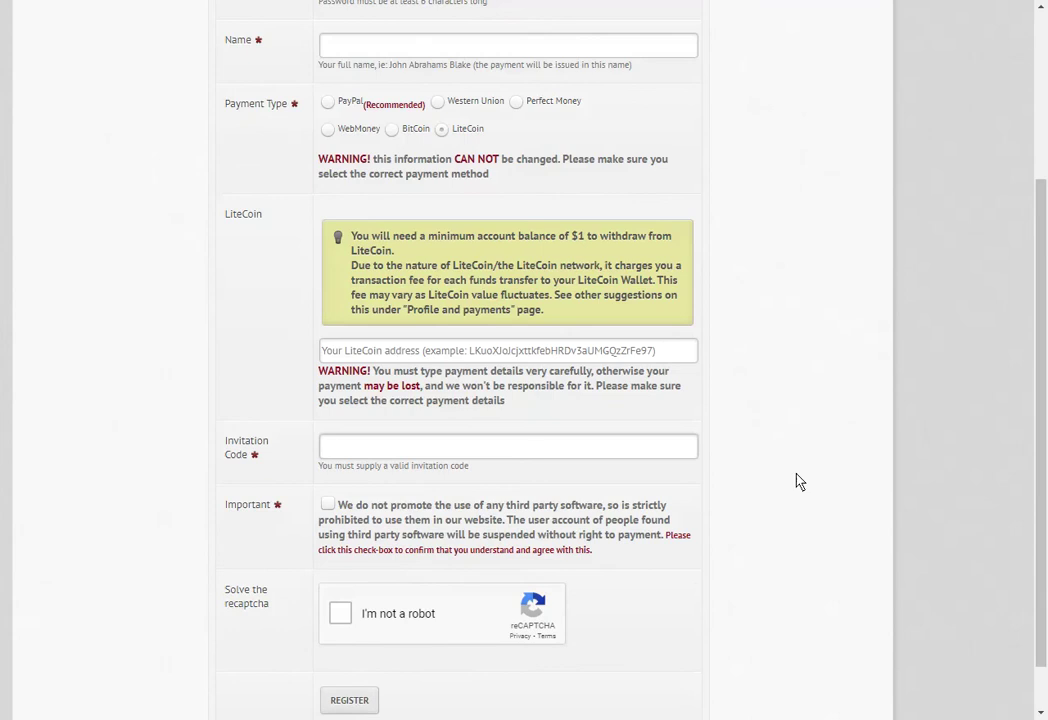
pyautogui.scroll(3, 800, 481)
pyautogui.moveTo(903, 706)
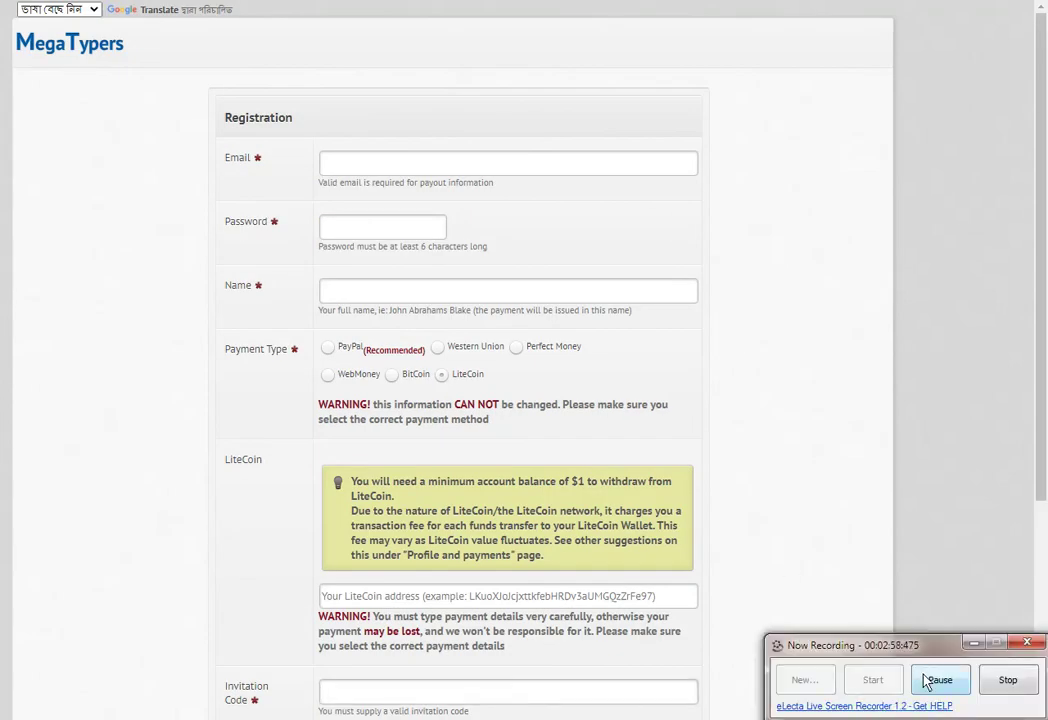
pyautogui.click(930, 681)
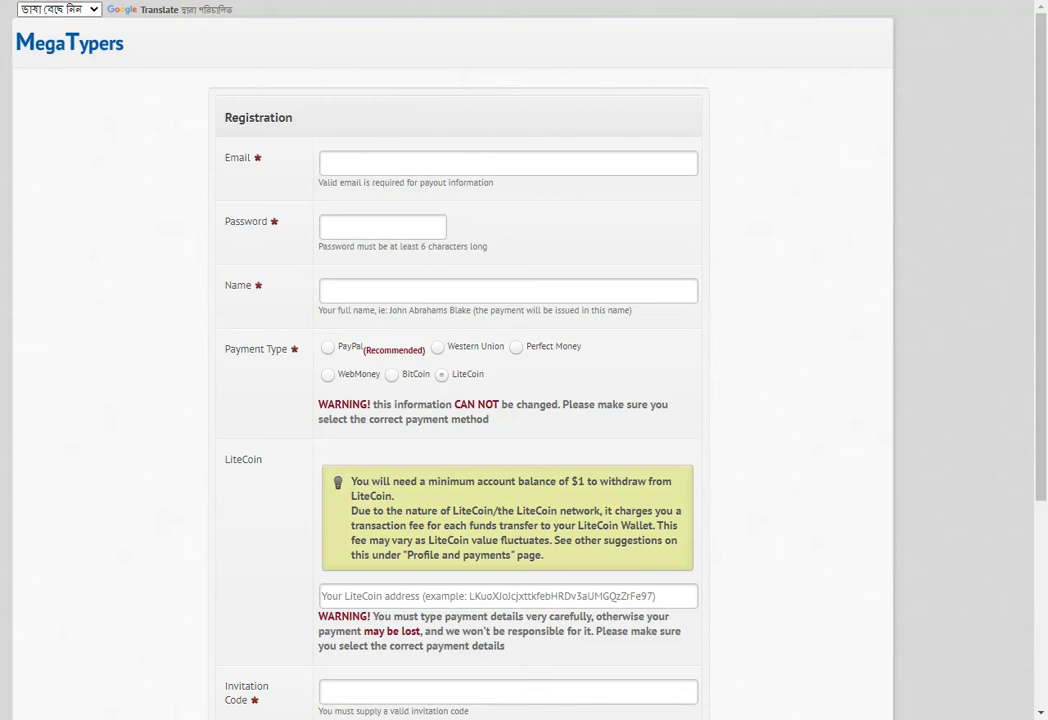
# Fill in the registrant's email address, the account password with its confirmation, and the full name
pyautogui.click(336, 165)
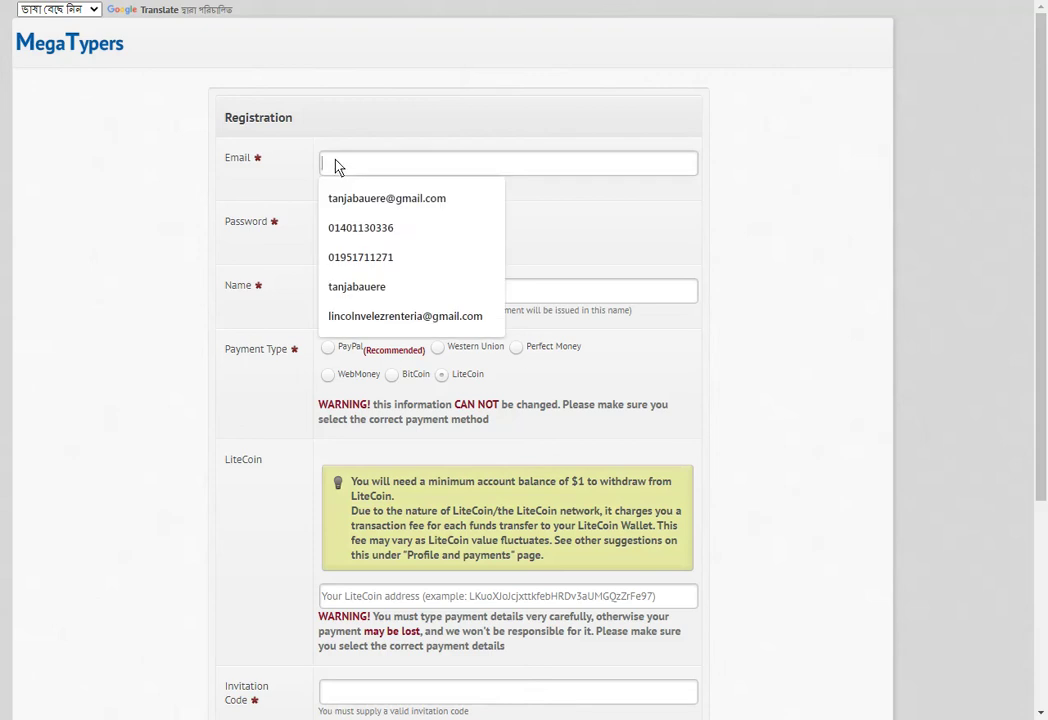
pyautogui.click(377, 199)
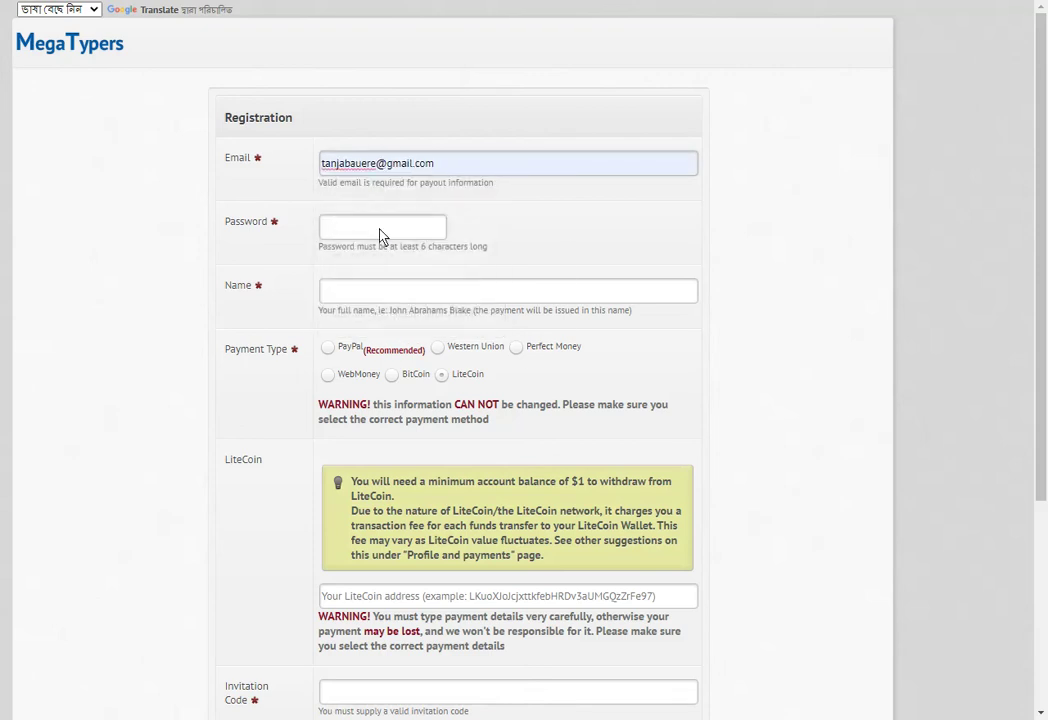
pyautogui.click(379, 228)
pyautogui.write('•')
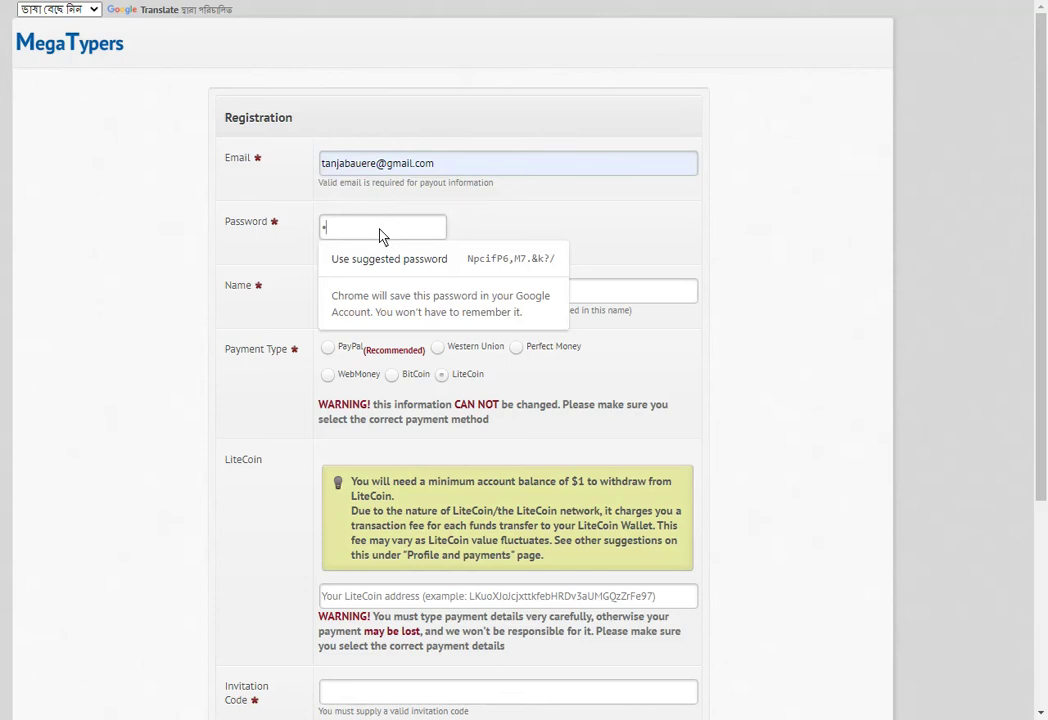
pyautogui.write('••••')
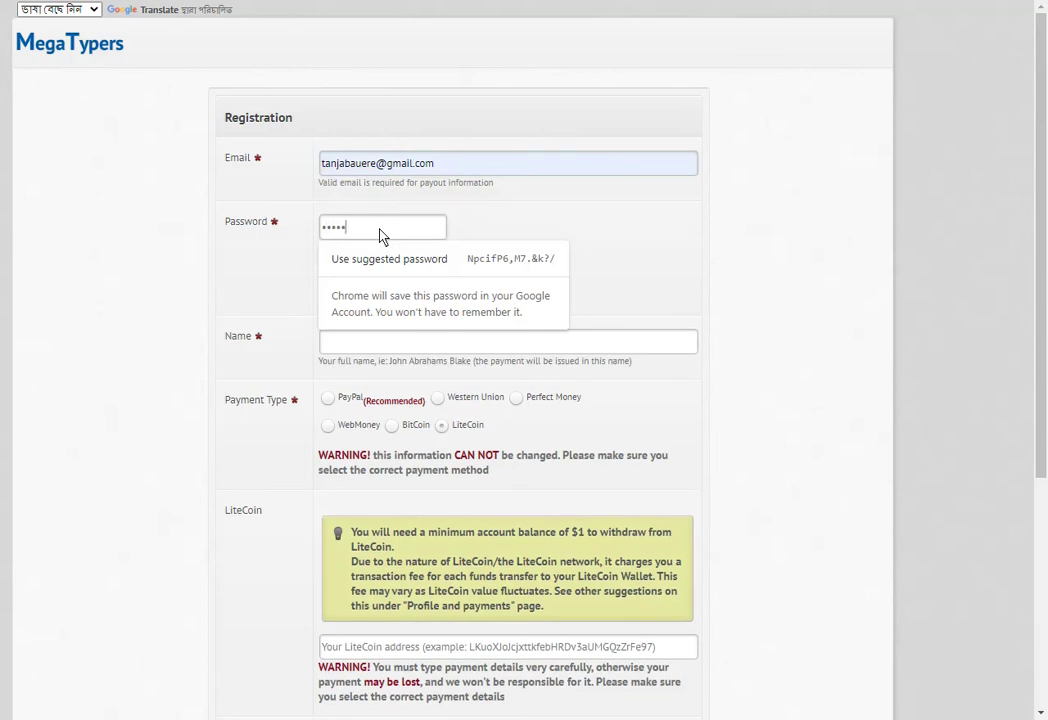
pyautogui.write('••')
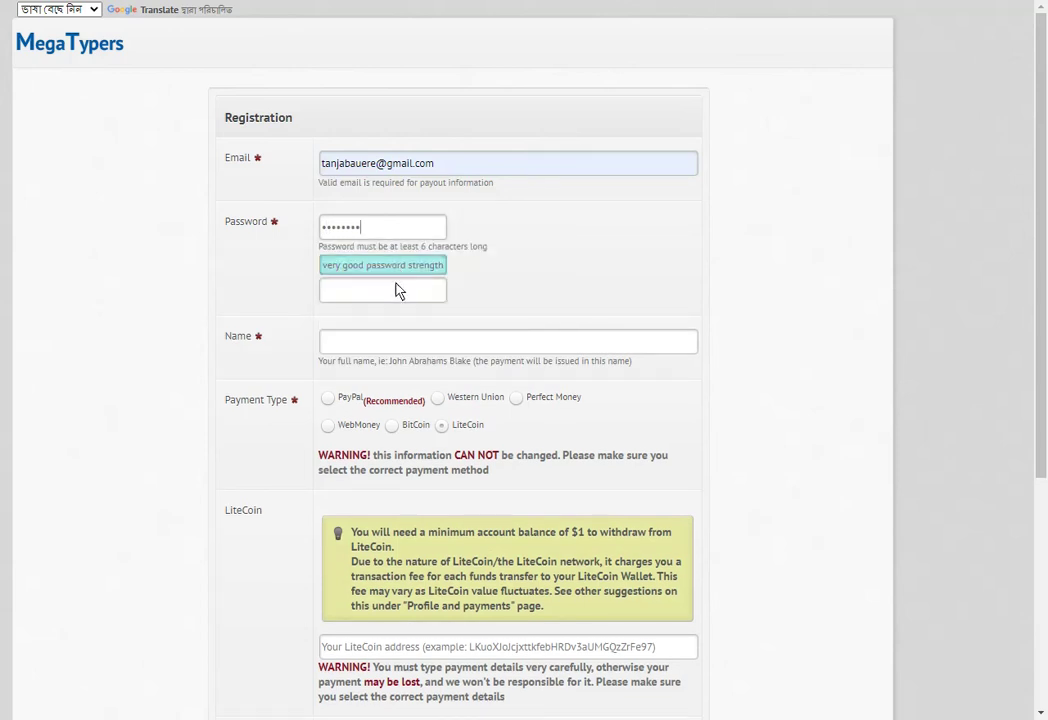
pyautogui.click(397, 290)
pyautogui.write('••••••••')
pyautogui.click(384, 345)
pyautogui.click(358, 377)
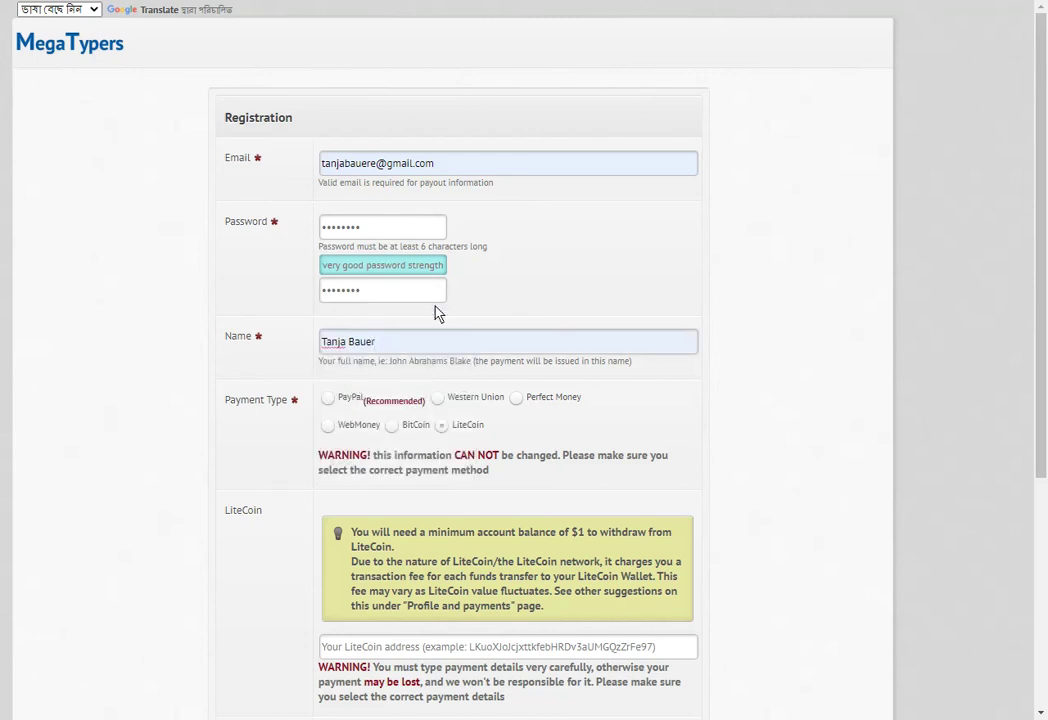
# Choose BitCoin as the payment type and paste the BitCoin wallet address into its details
pyautogui.click(393, 428)
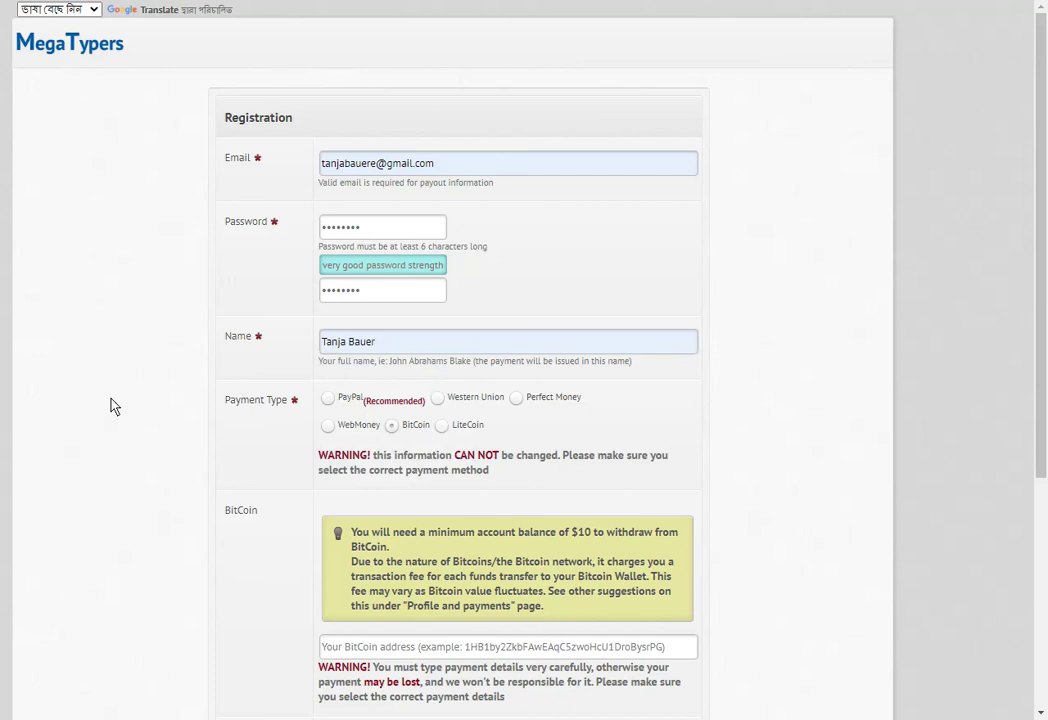
pyautogui.scroll(-1, 465, 669)
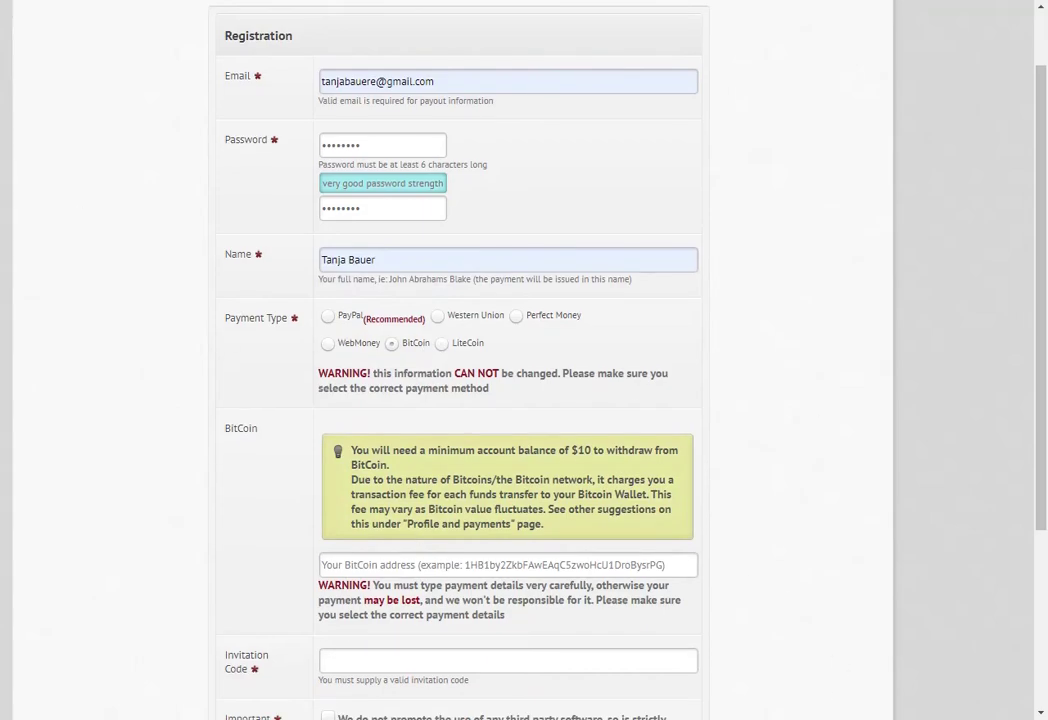
pyautogui.click(929, 686)
pyautogui.rightClick(415, 566)
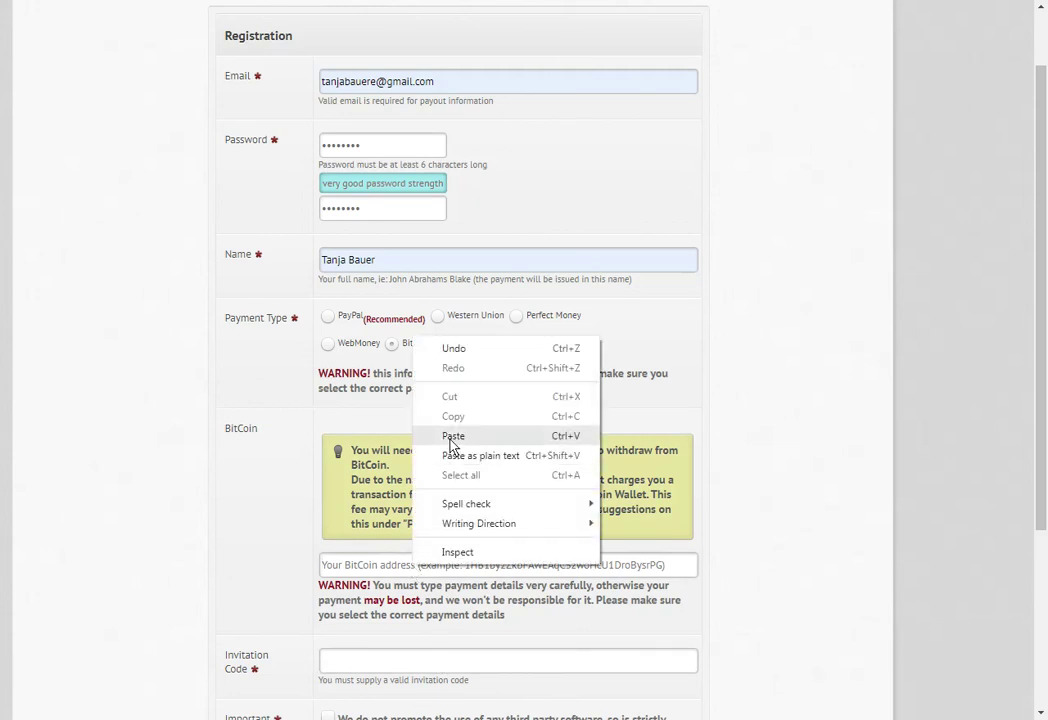
pyautogui.click(452, 437)
pyautogui.scroll(-2, 292, 620)
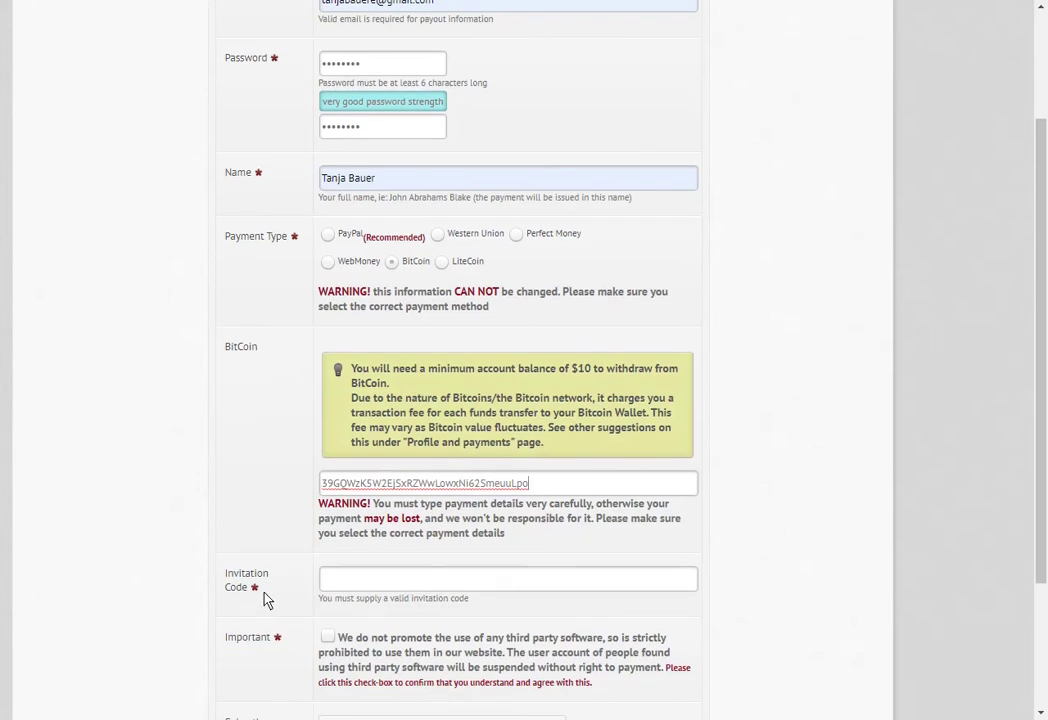
# Agree to the third-party software prohibition to complete the registration, and save the new login in the browser
pyautogui.click(336, 586)
pyautogui.scroll(-4, 503, 503)
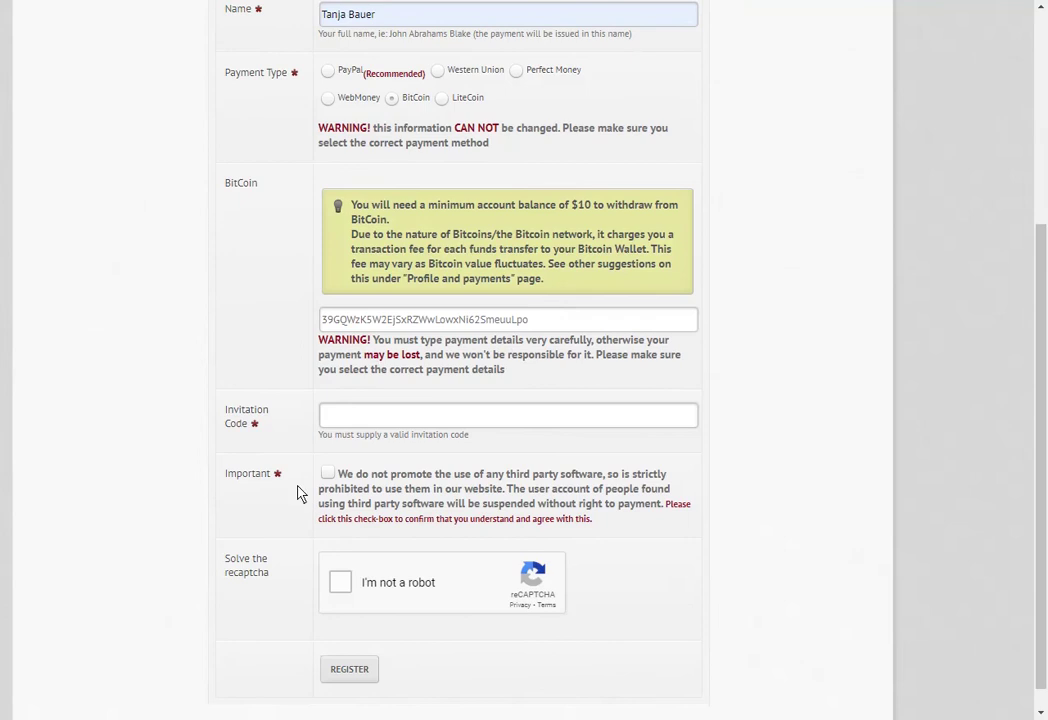
pyautogui.click(327, 473)
pyautogui.click(922, 673)
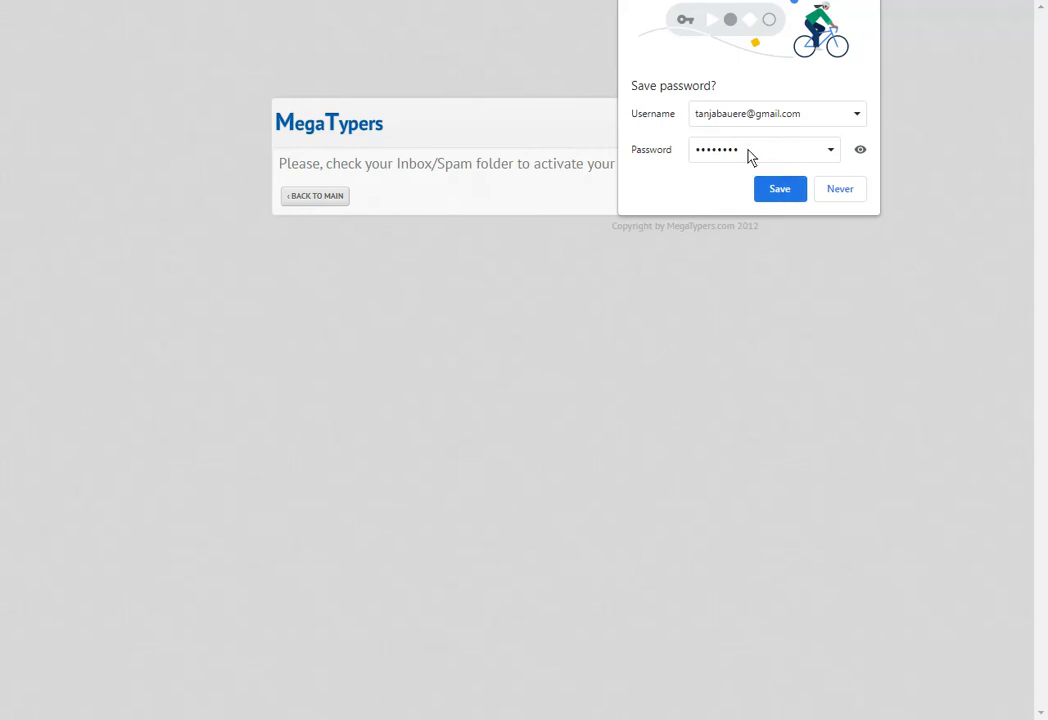
pyautogui.click(779, 196)
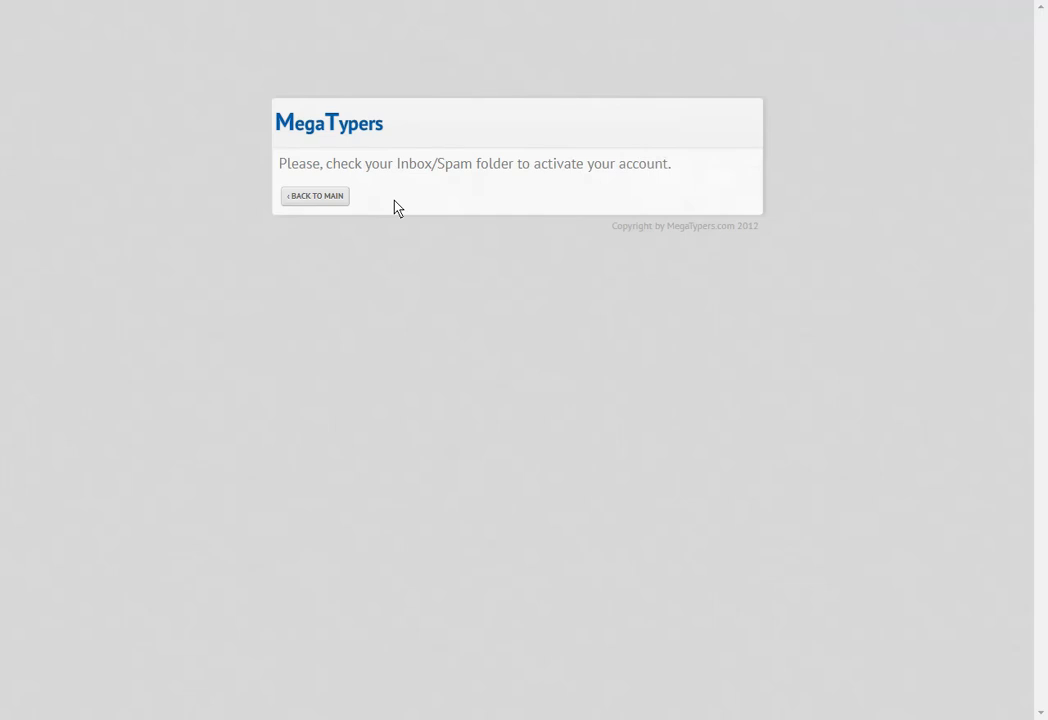
# Switch to Gmail, open the MegaTypers Email Validation message, and follow its activation link in a new tab
pyautogui.hotkey('ctrl', 'Tab')
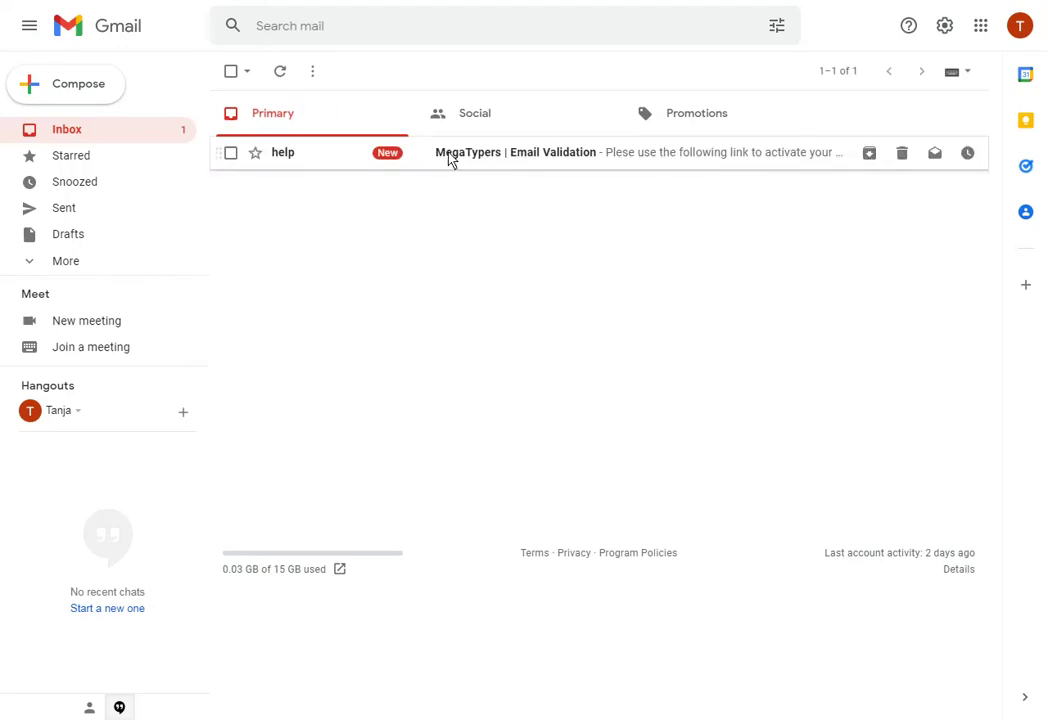
pyautogui.click(491, 162)
pyautogui.rightClick(476, 217)
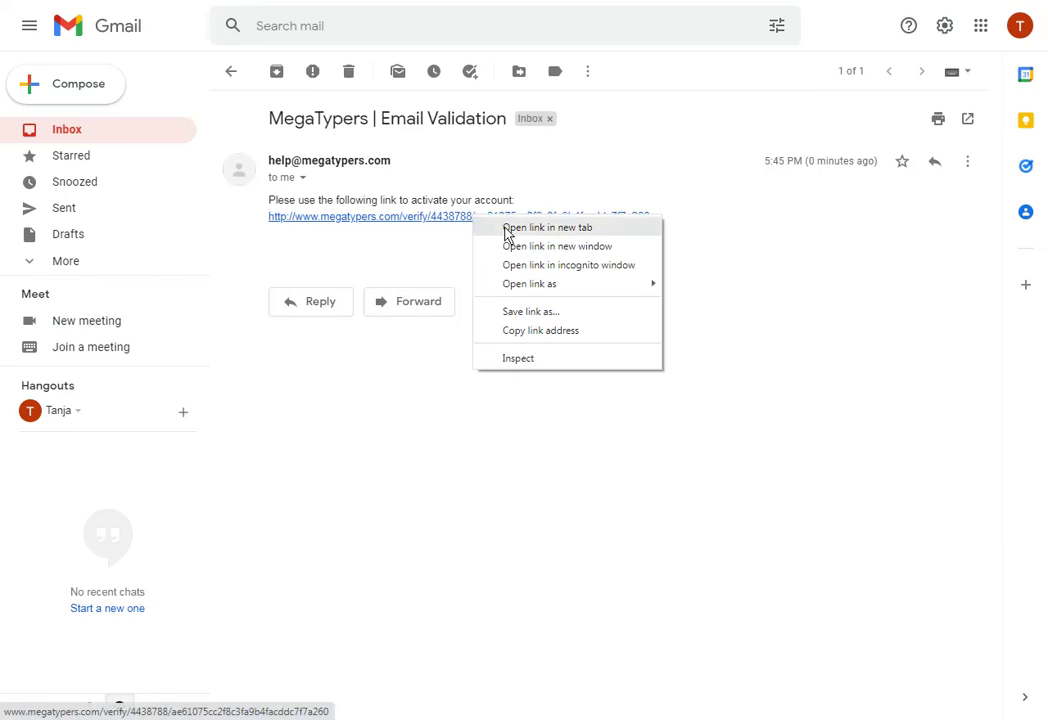
pyautogui.click(510, 228)
pyautogui.hotkey('ctrl', 'Tab')
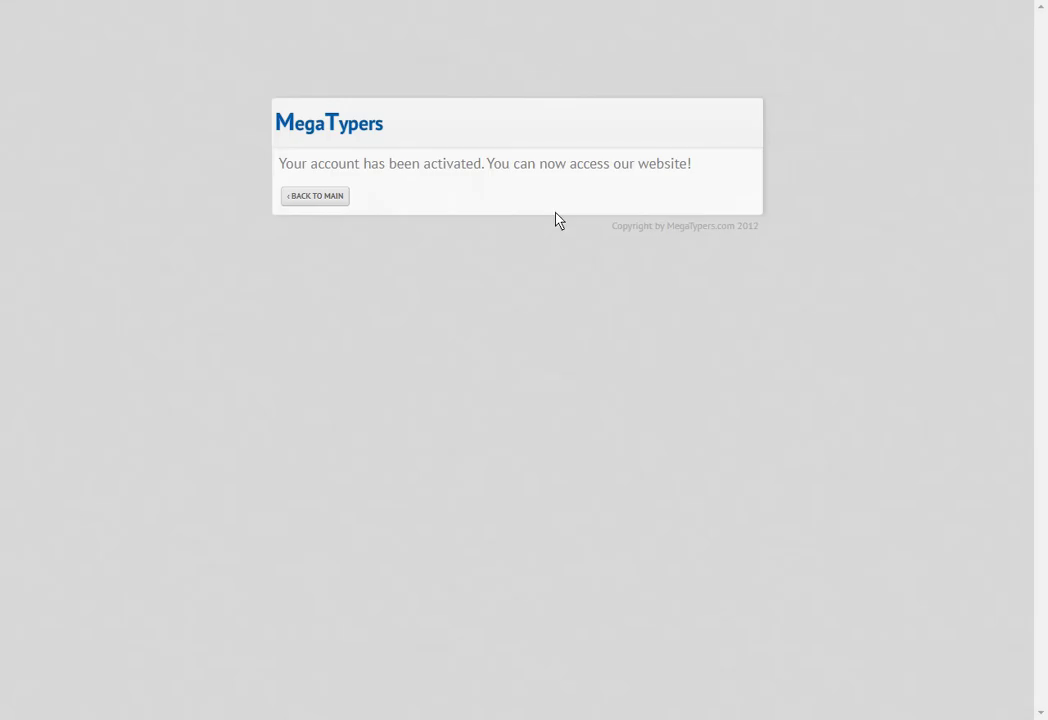
# Return to the MegaTypers main page, log in with the saved email and account password, and dismiss the alert about BTC addresses
pyautogui.hotkey('ctrl', 'Tab')
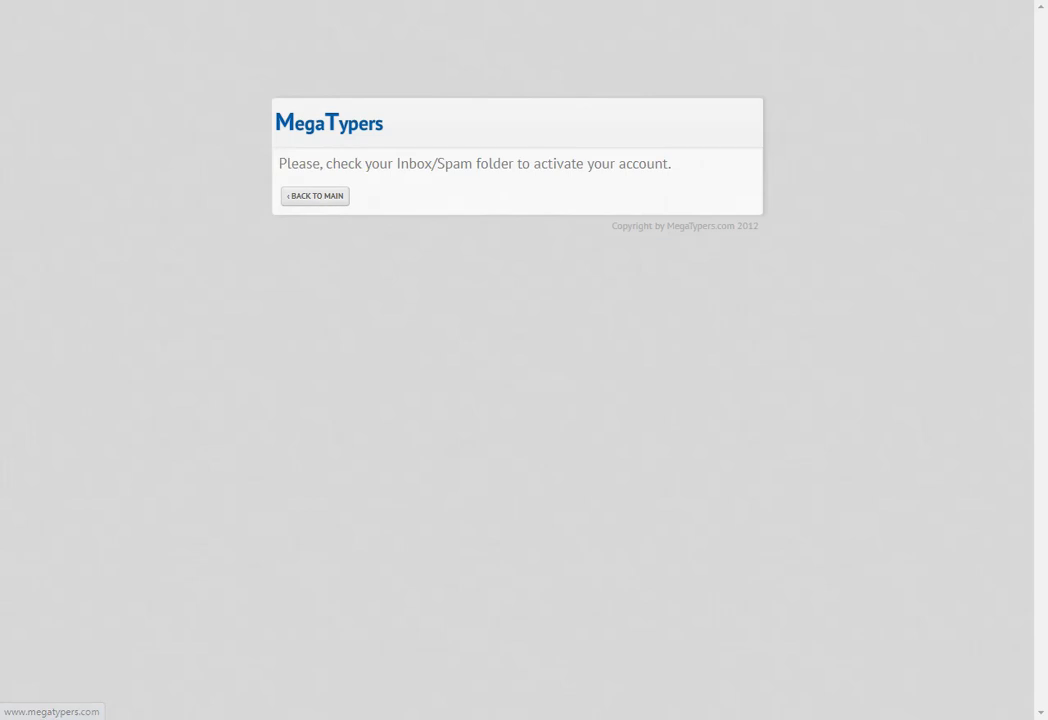
pyautogui.hotkey('ctrl', 'Tab')
pyautogui.click(484, 218)
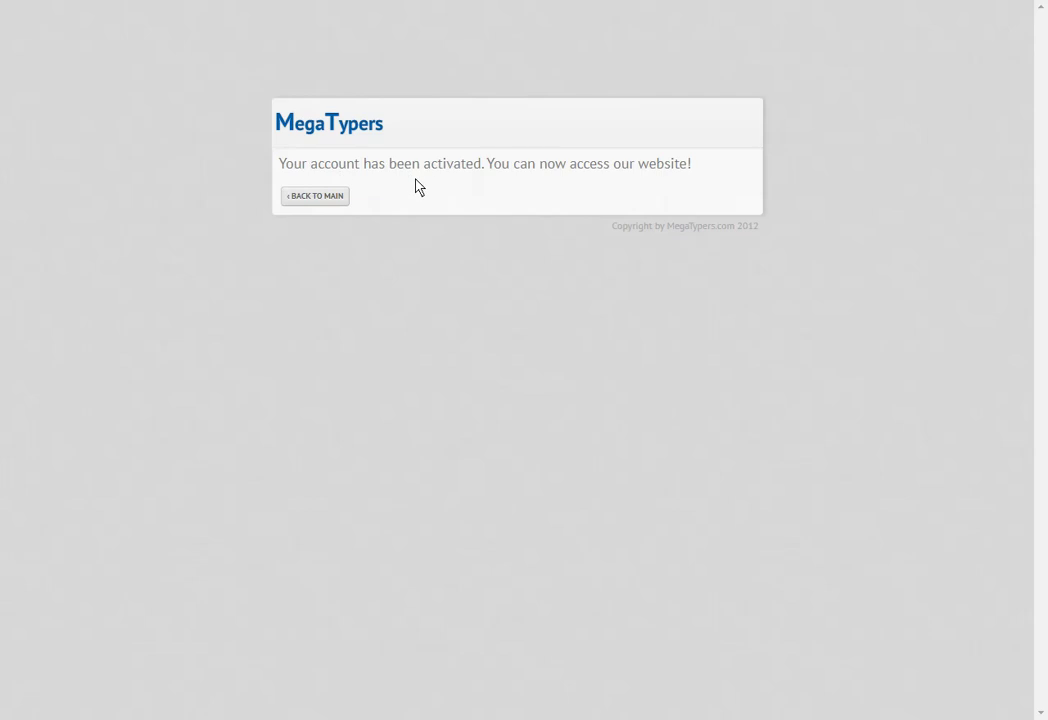
pyautogui.click(316, 197)
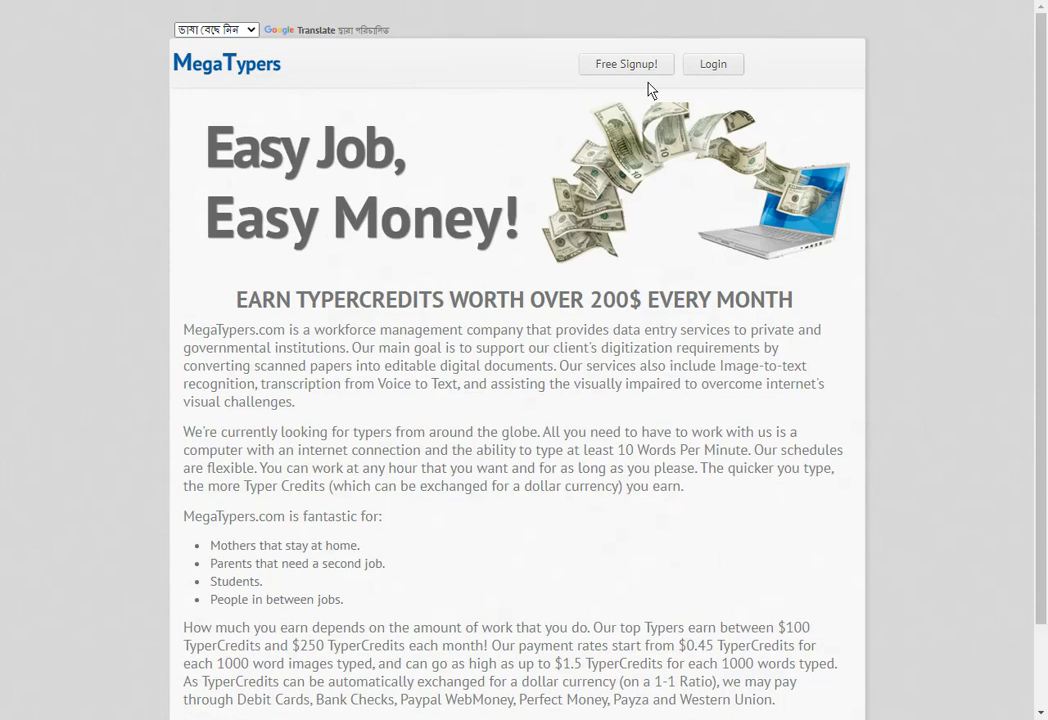
pyautogui.click(695, 64)
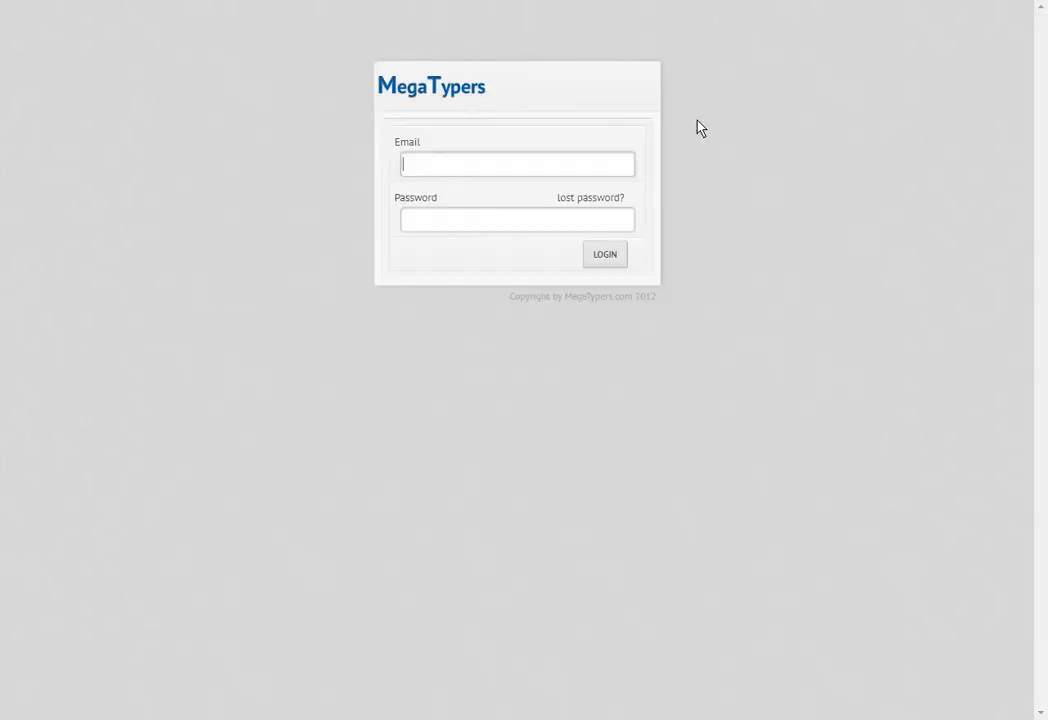
pyautogui.click(463, 185)
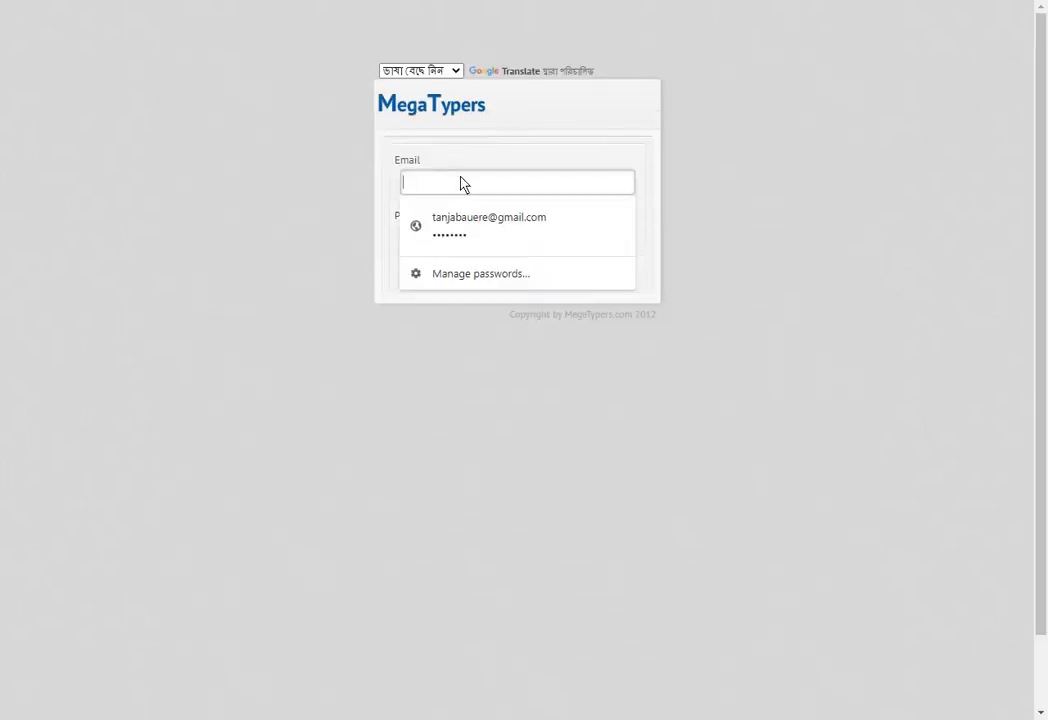
pyautogui.click(474, 228)
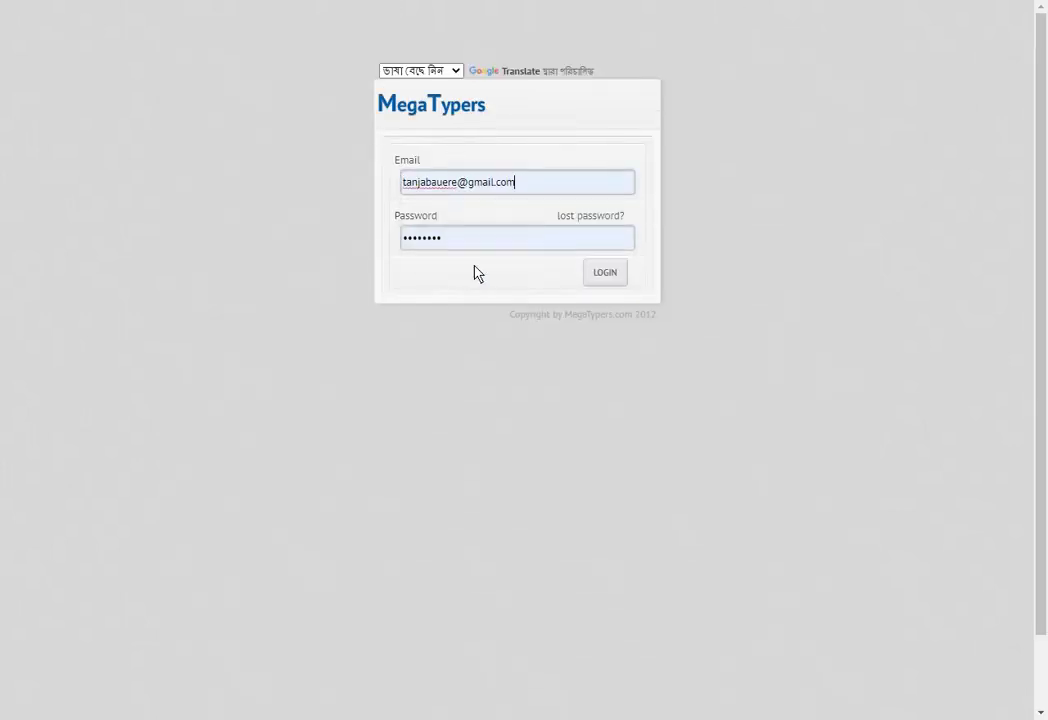
pyautogui.click(600, 279)
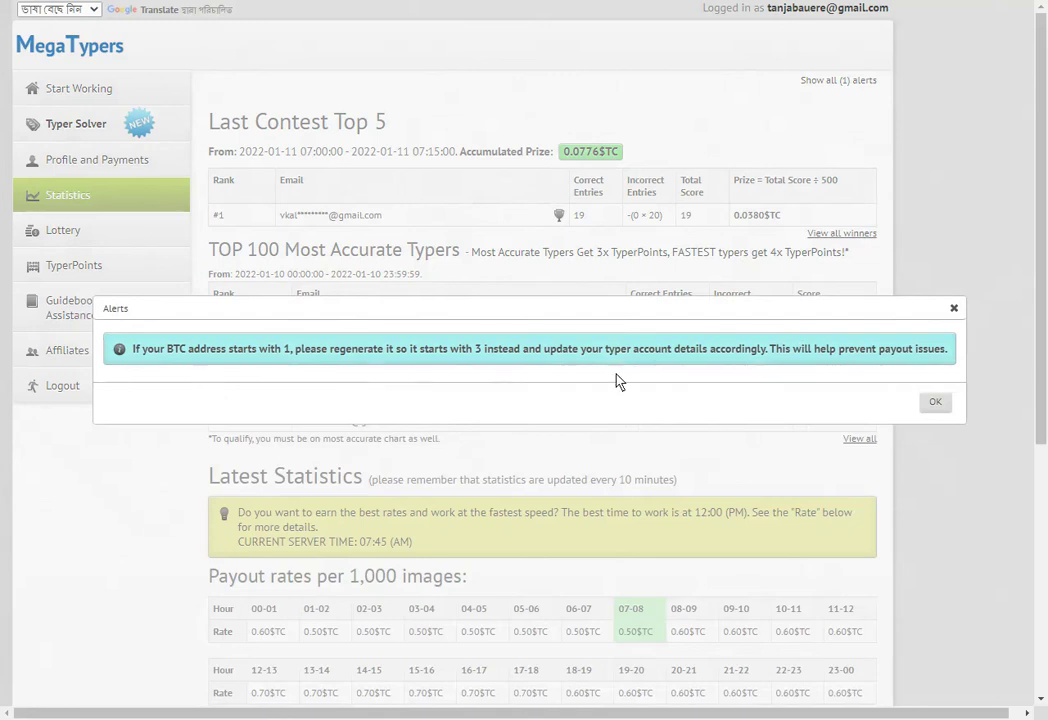
pyautogui.click(953, 311)
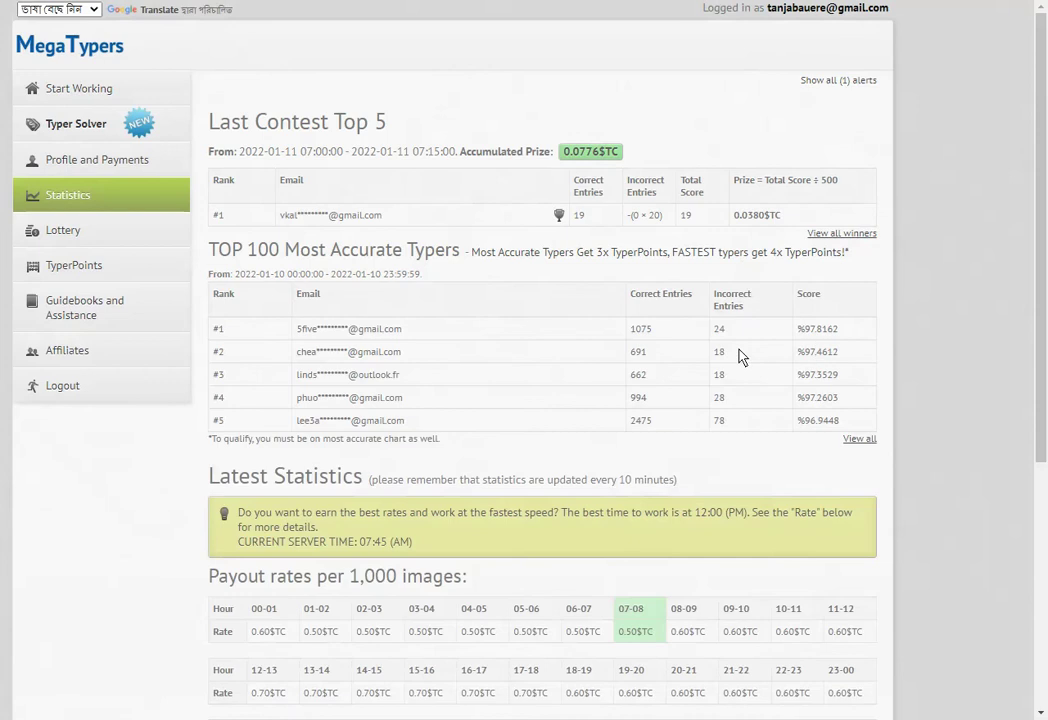
# Look through the statistics page's payout rates and entry tables, and open the Affiliates dashboard with its program terms
pyautogui.scroll(-3, 13, 542)
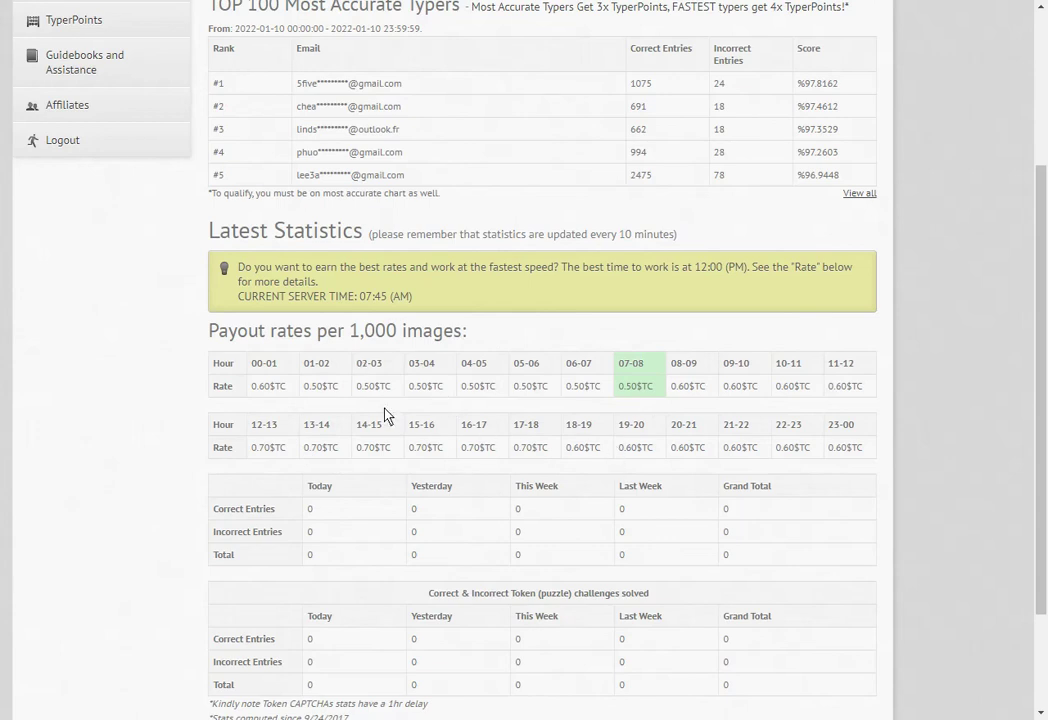
pyautogui.scroll(-2, 390, 417)
pyautogui.scroll(5, 397, 417)
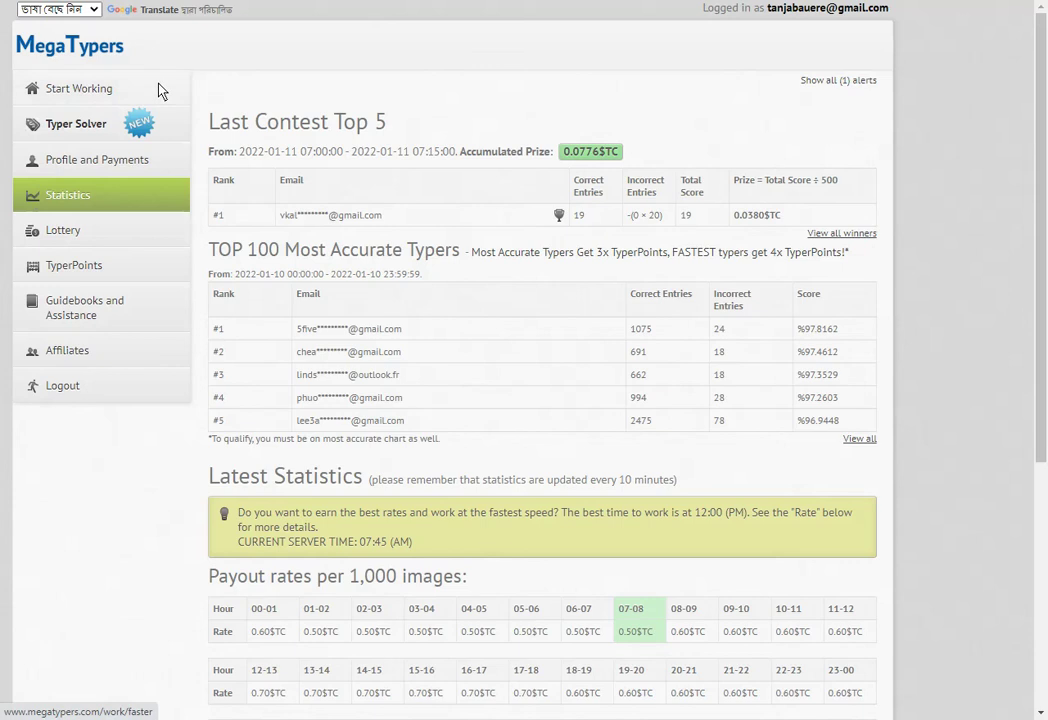
pyautogui.click(75, 358)
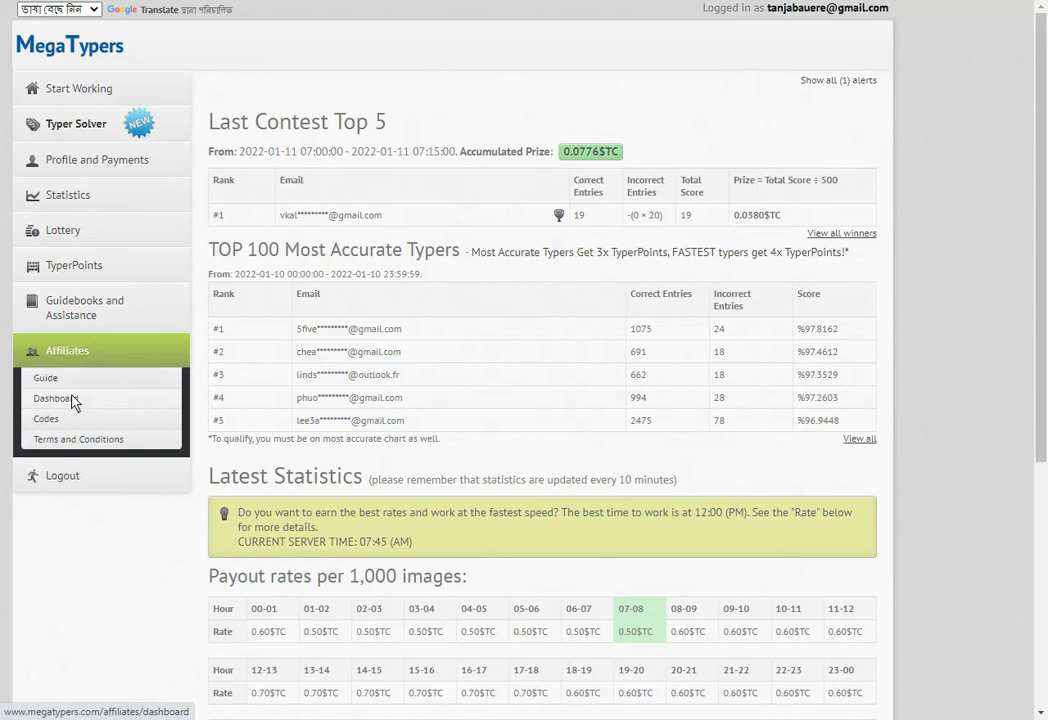
pyautogui.click(73, 400)
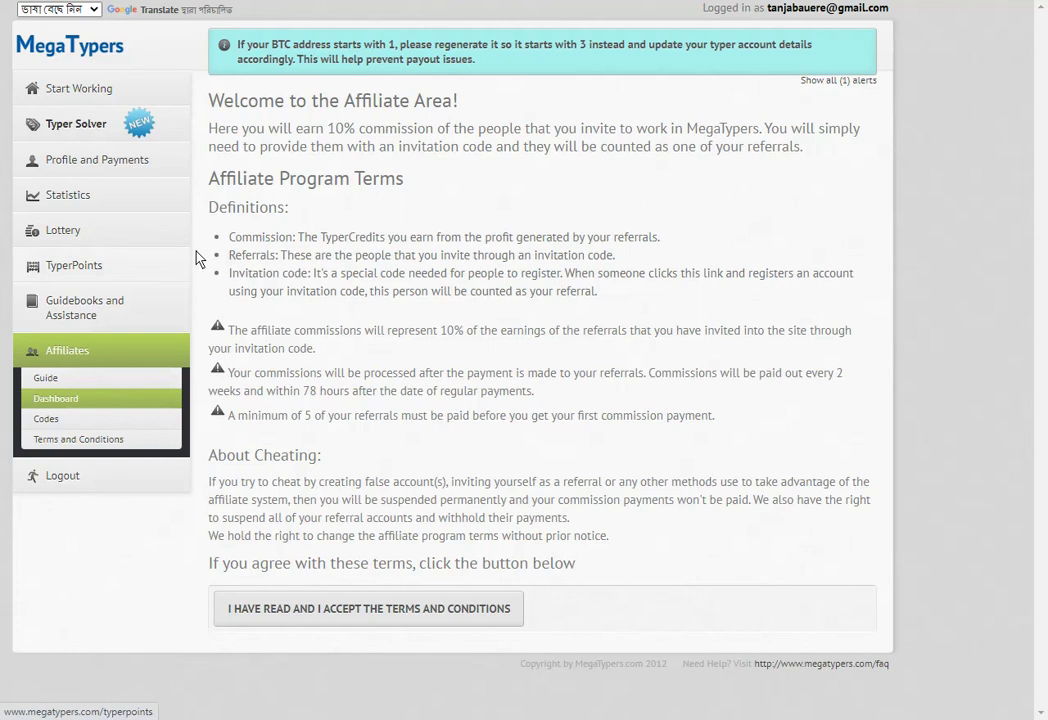
# Start working and submit EXCY as the answer to the first captcha image
pyautogui.click(62, 95)
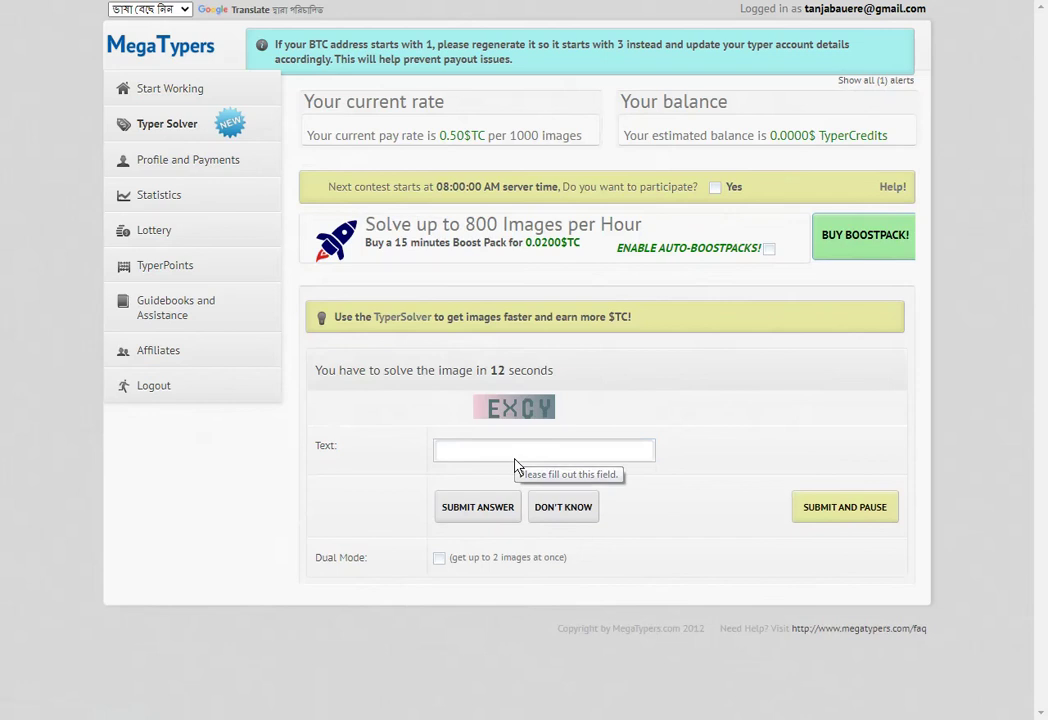
pyautogui.write('E')
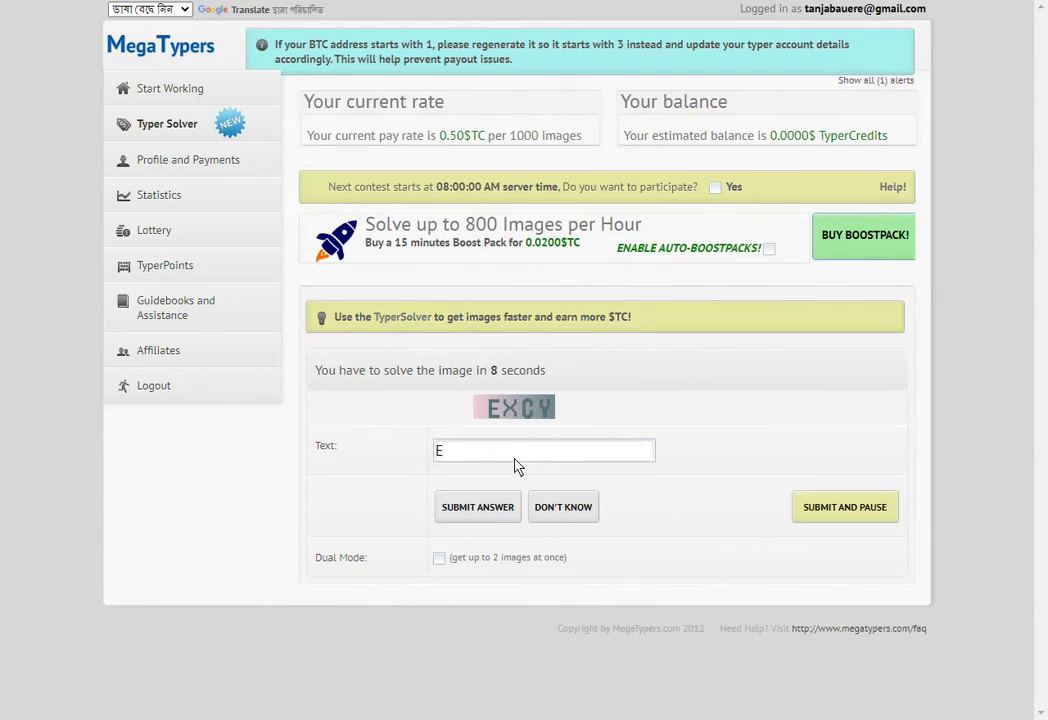
pyautogui.write('XCY')
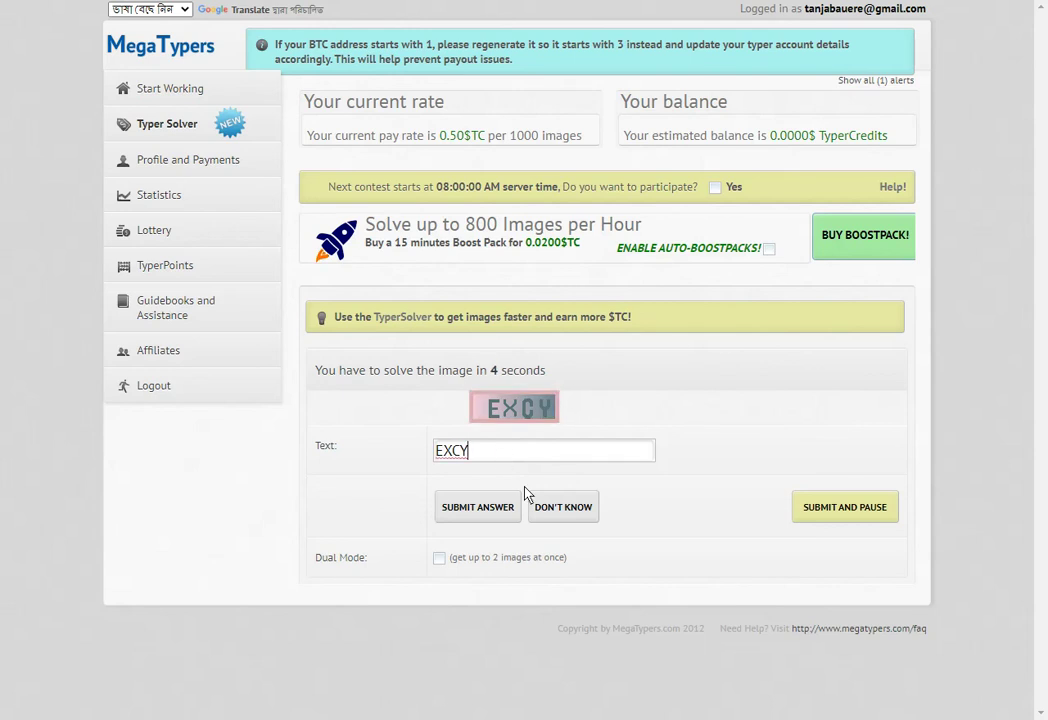
pyautogui.click(497, 513)
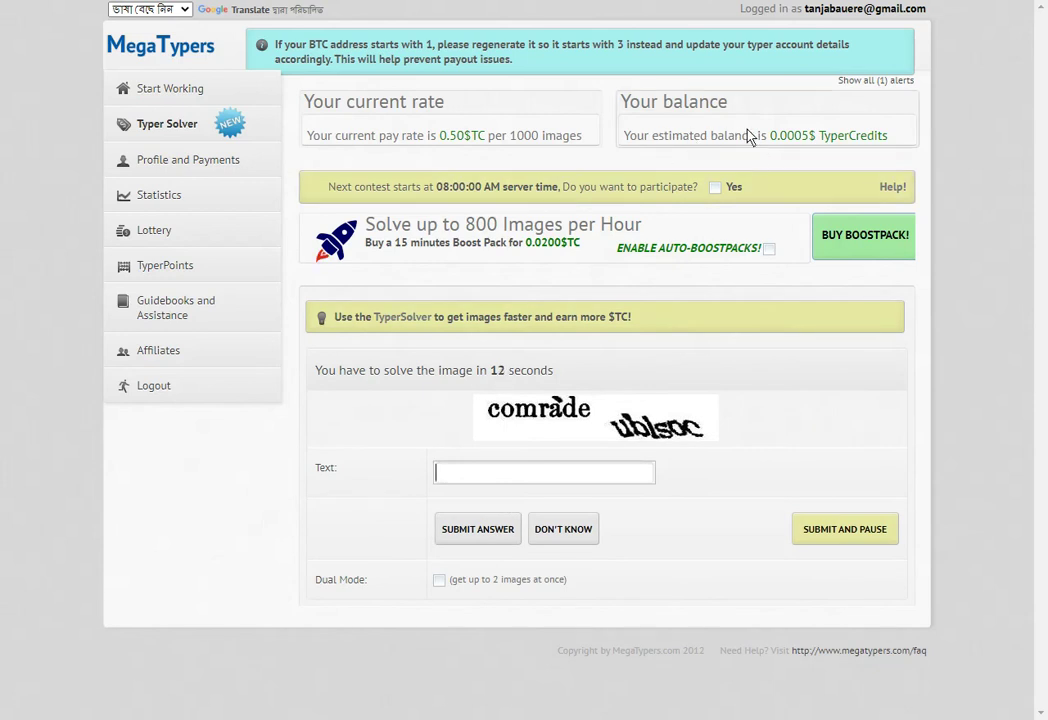
# Check the estimated balance and try to solve the following two-word captcha image, entering "comrade" as its first word
pyautogui.moveTo(788, 142); pyautogui.dragTo(815, 140)
pyautogui.click(534, 474)
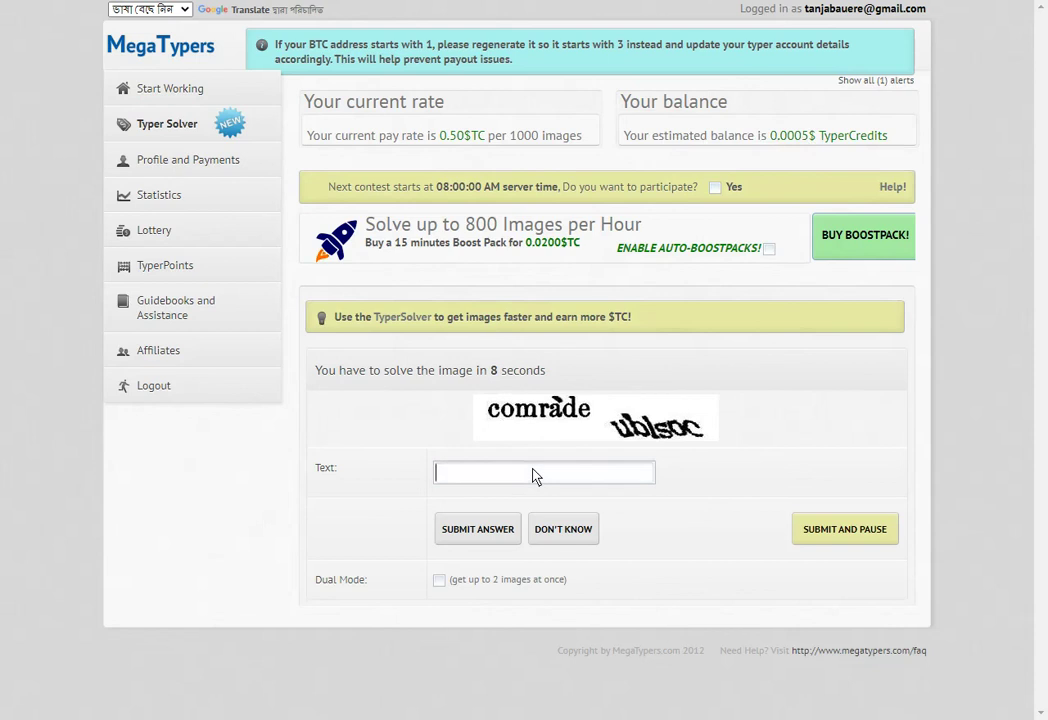
pyautogui.write('comra')
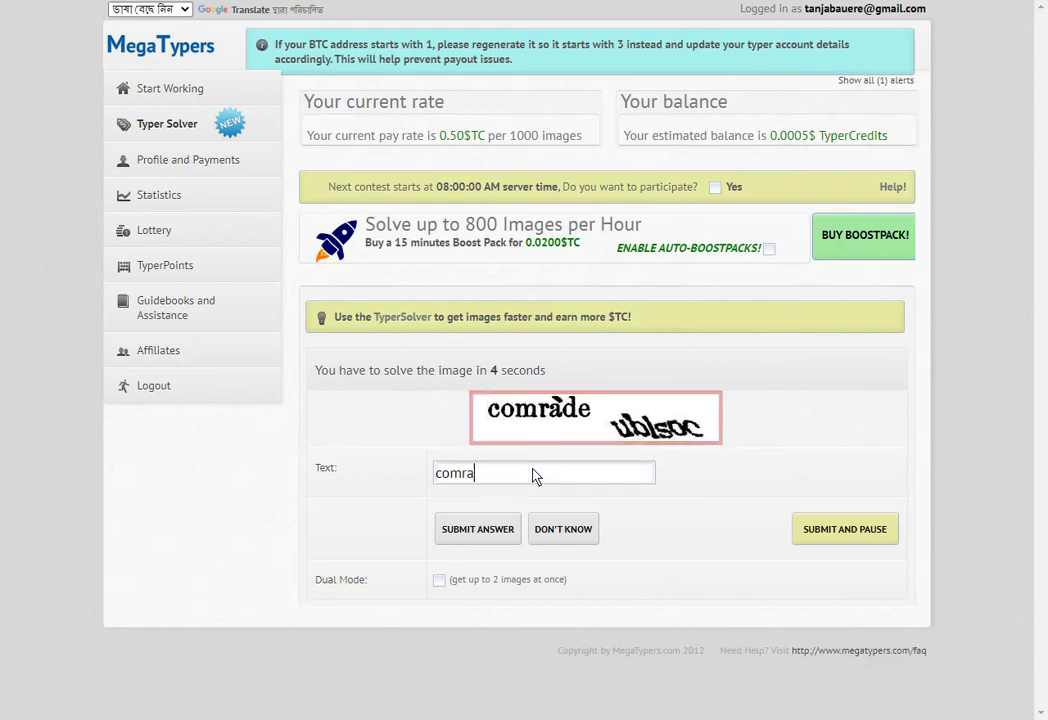
pyautogui.write('de')
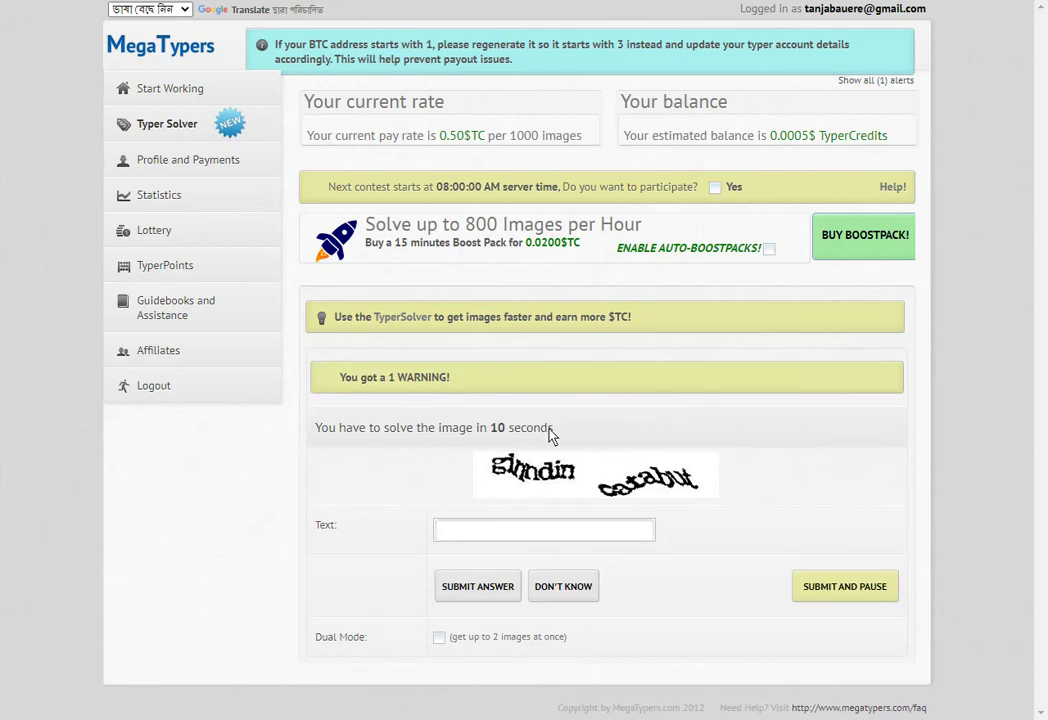
pyautogui.click(436, 526)
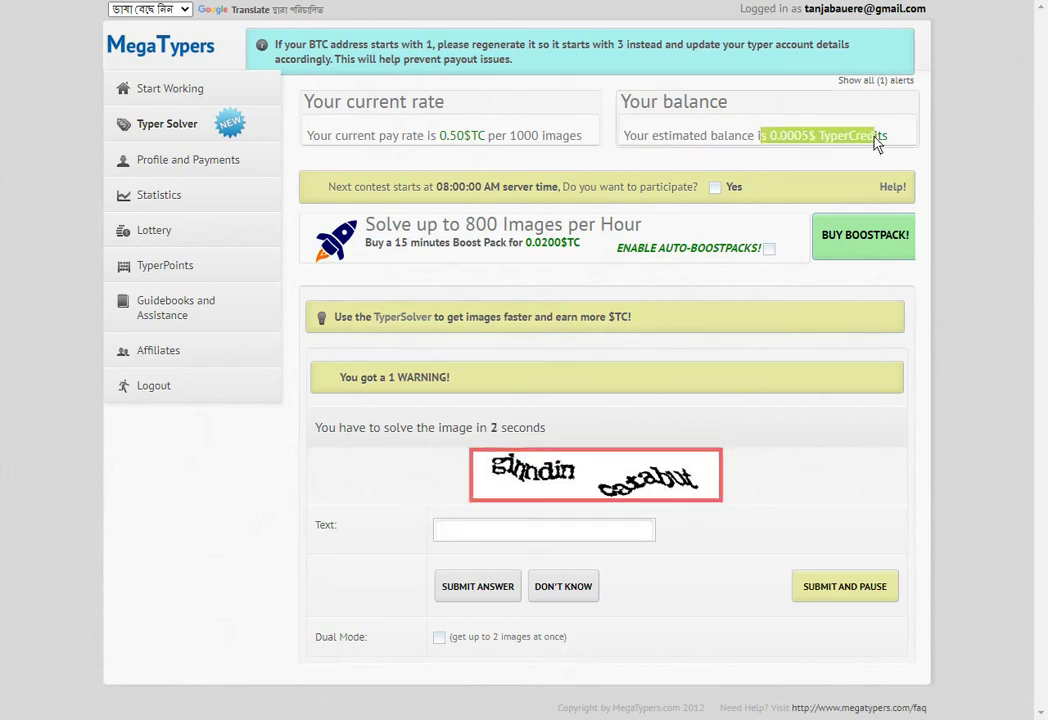
# Dismiss the inactivity notification and read through the Typer Solver page's download information and frequently asked questions
pyautogui.click(175, 162)
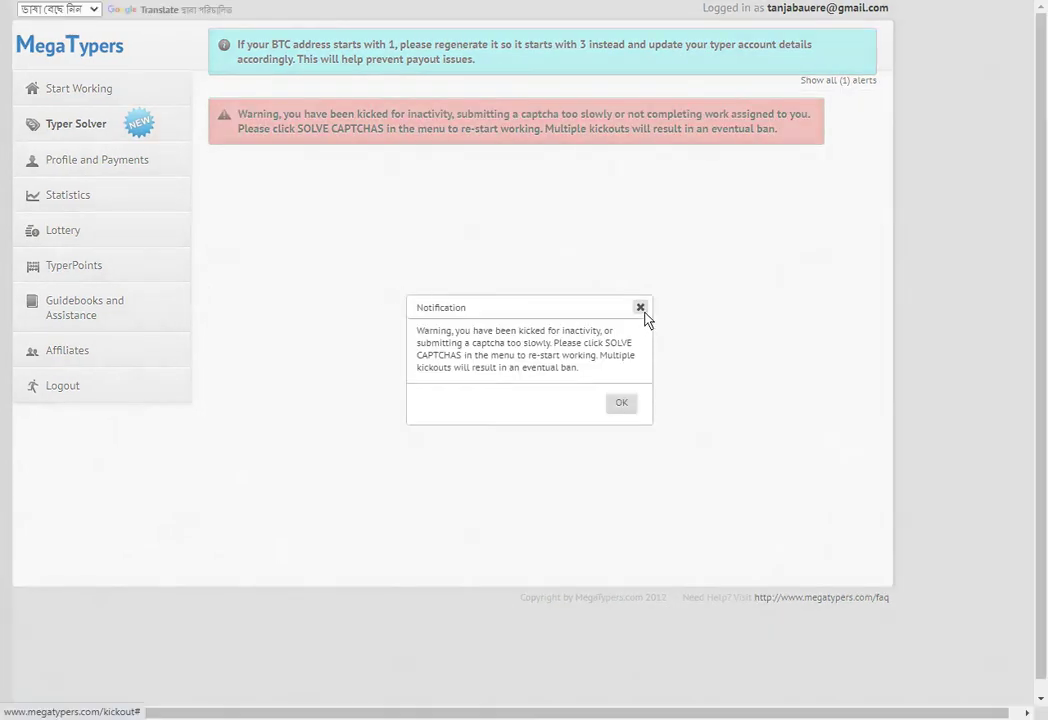
pyautogui.click(640, 308)
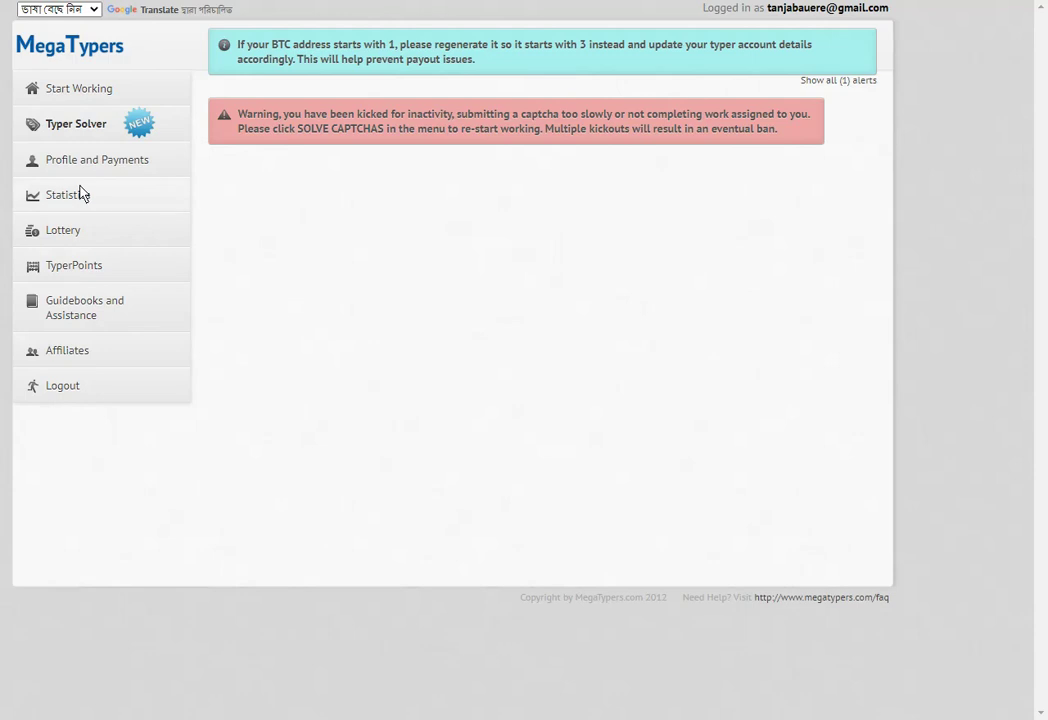
pyautogui.click(72, 135)
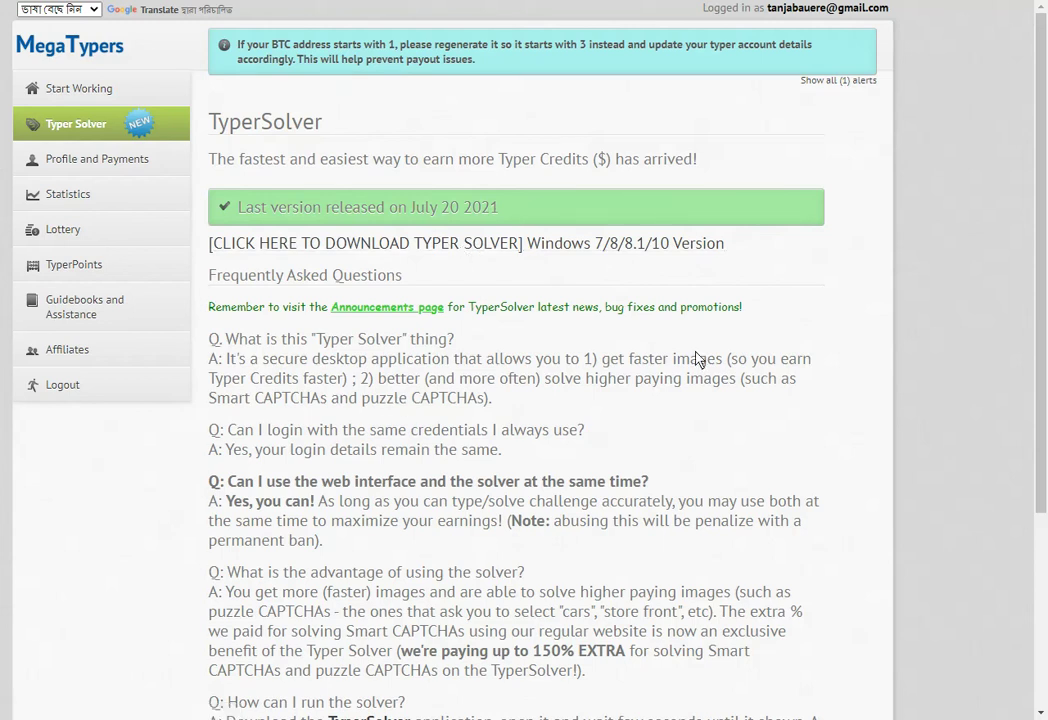
pyautogui.scroll(-3, 300, 340)
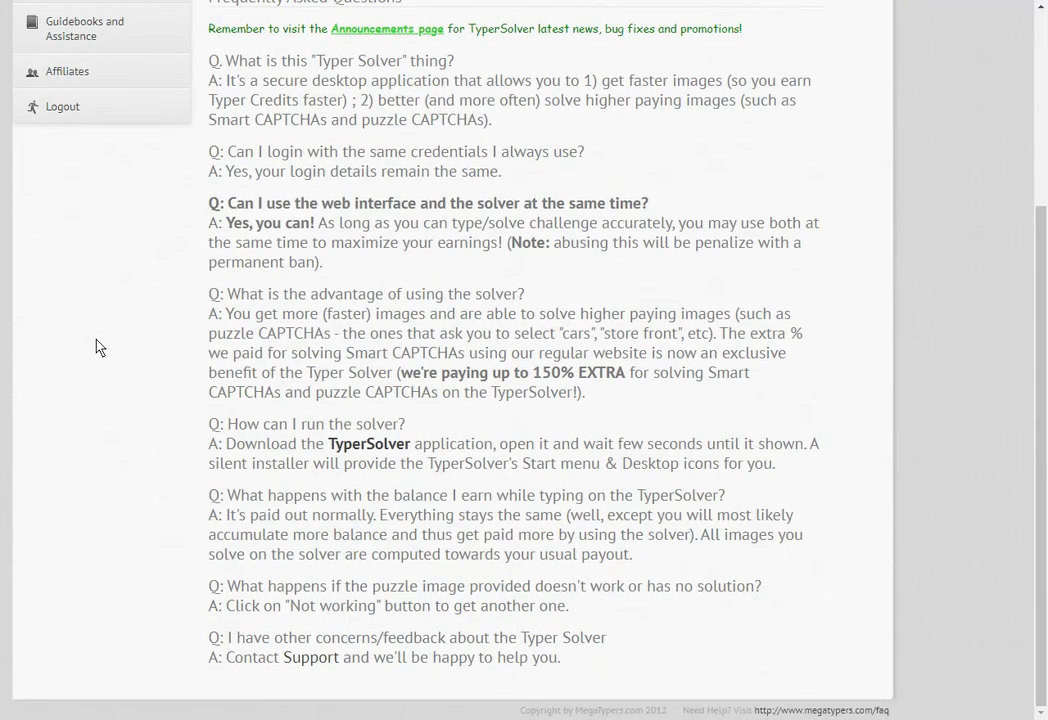
pyautogui.scroll(3, 134, 323)
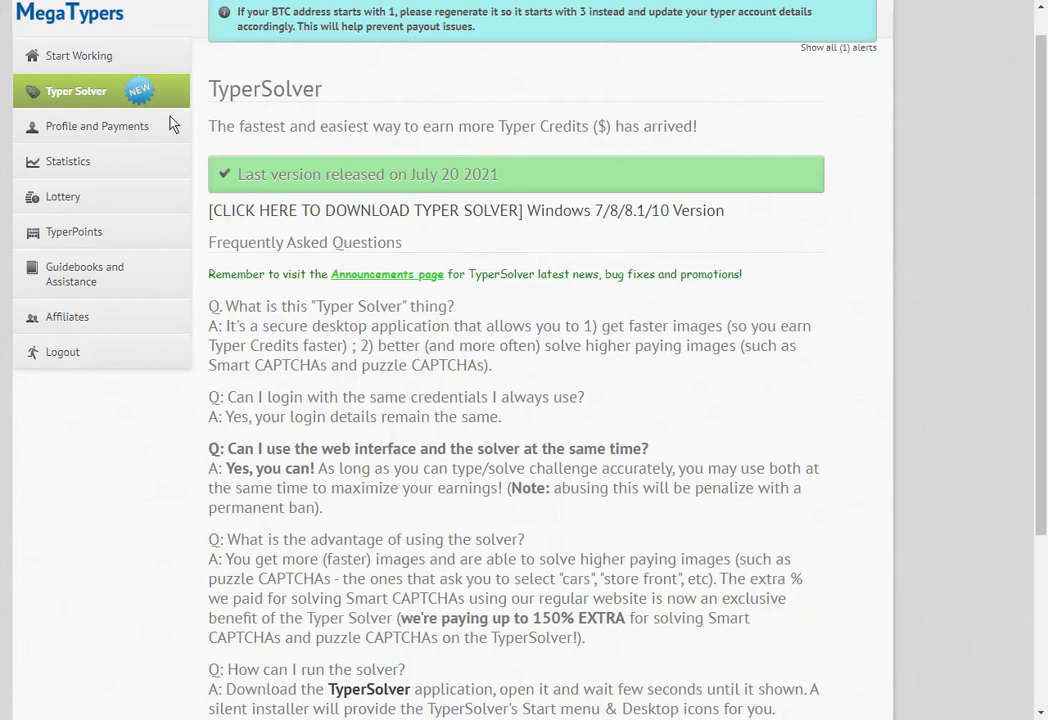
# Open Profile and Payments and review the profile information, BitCoin payment details, payout guidelines and process messages
pyautogui.click(111, 148)
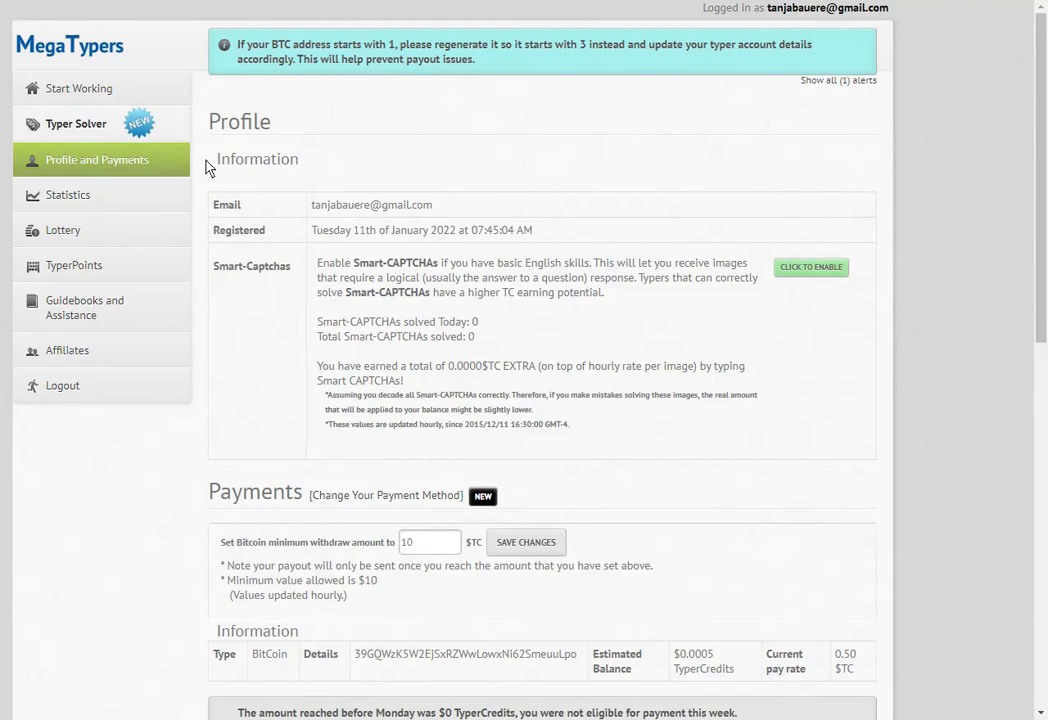
pyautogui.scroll(-2, 616, 309)
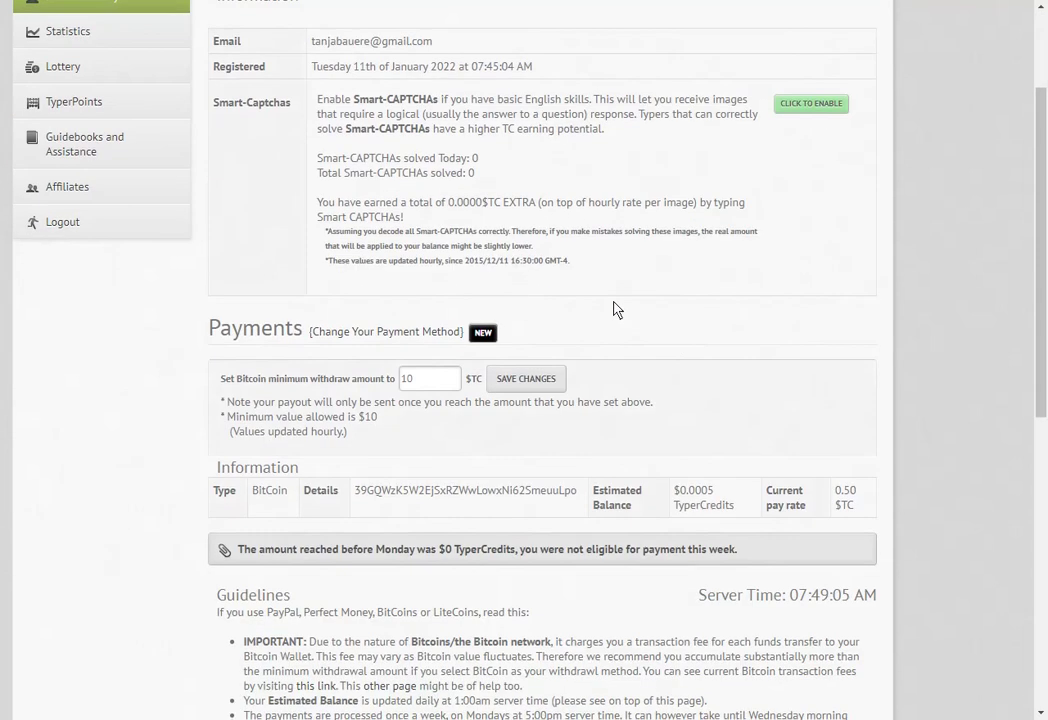
pyautogui.scroll(-1, 685, 350)
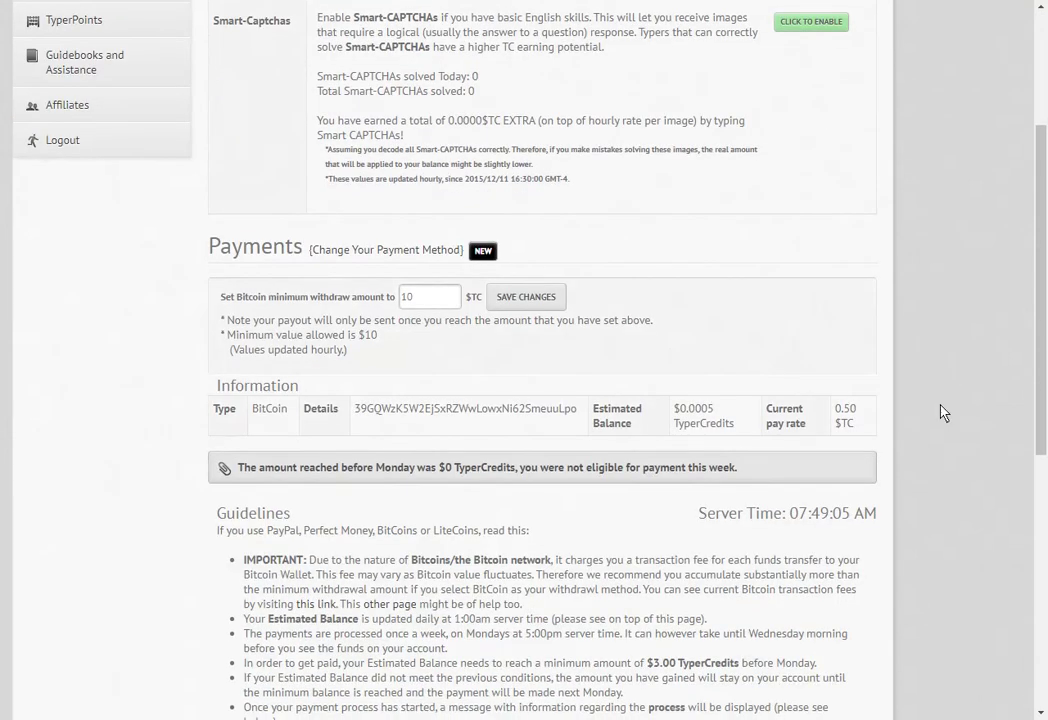
pyautogui.scroll(-7, 557, 446)
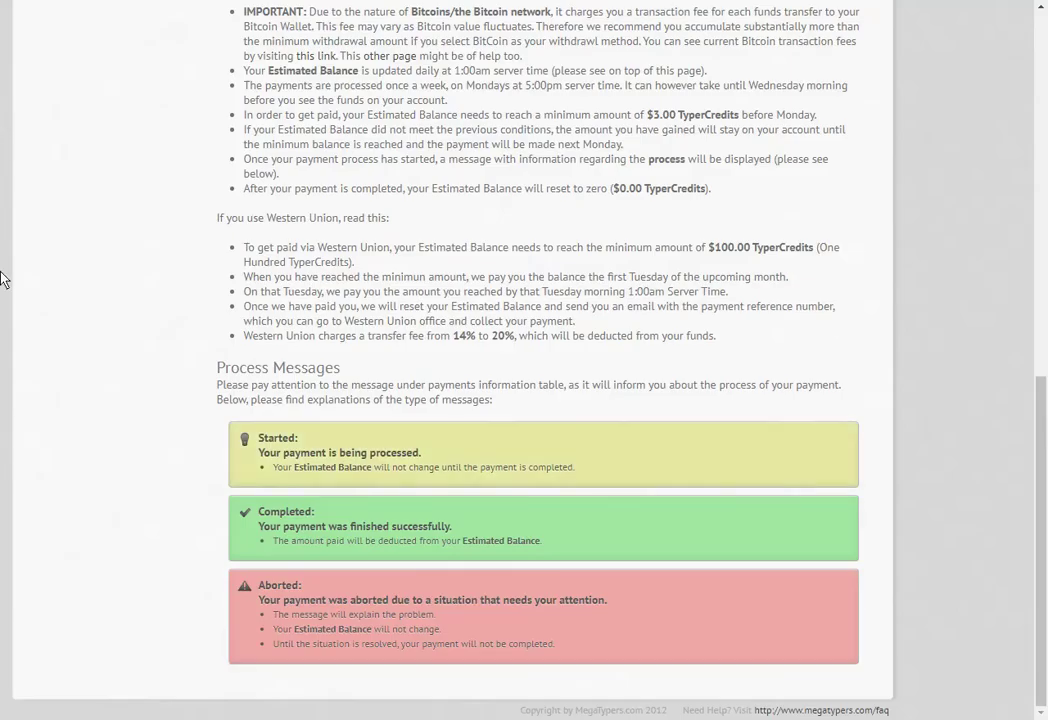
pyautogui.scroll(3, 48, 174)
pyautogui.scroll(8, 48, 174)
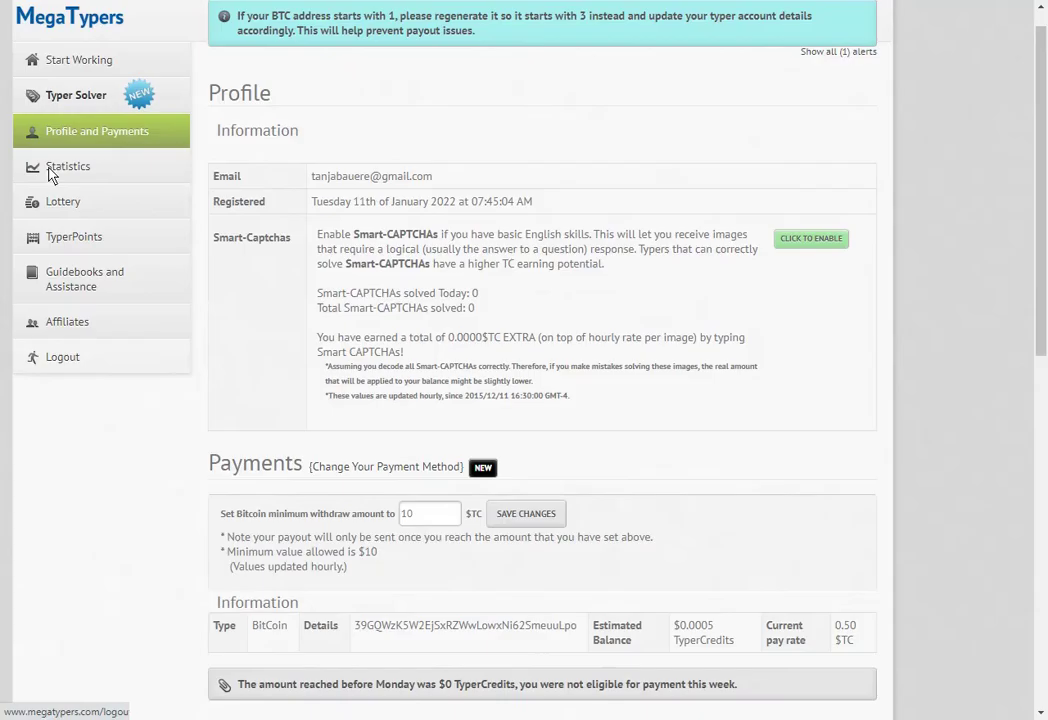